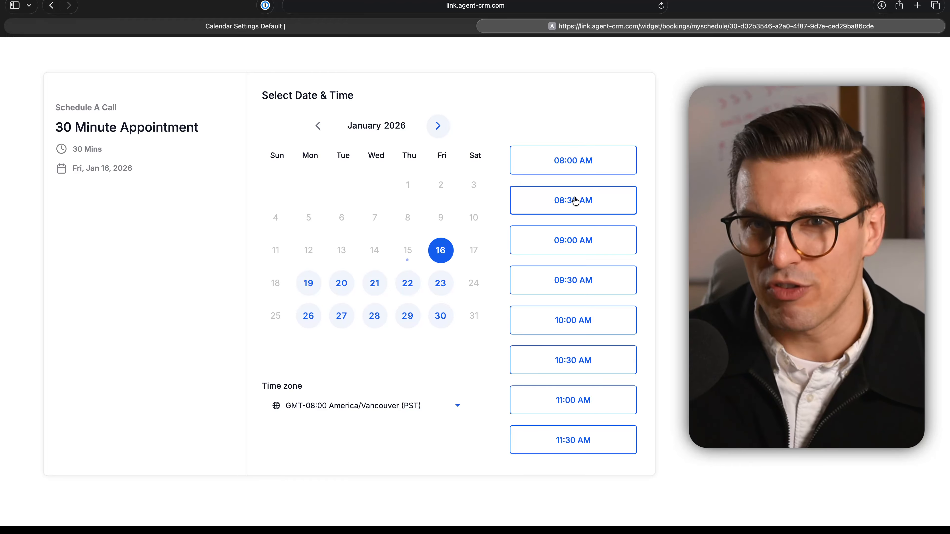
# Step: Choose the 08:30 AM slot on Friday, January 16, 2026 and continue to the booking details form
pyautogui.click(549, 198)
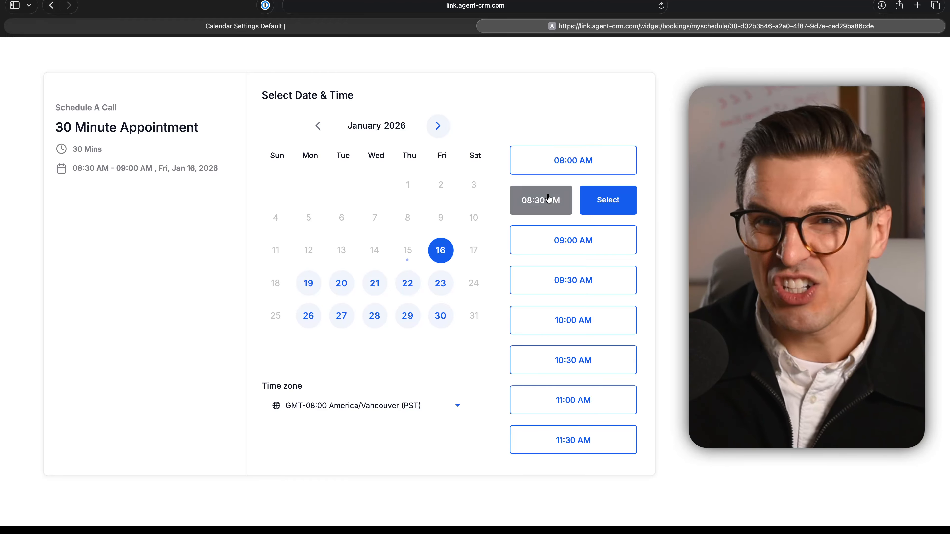
pyautogui.click(609, 210)
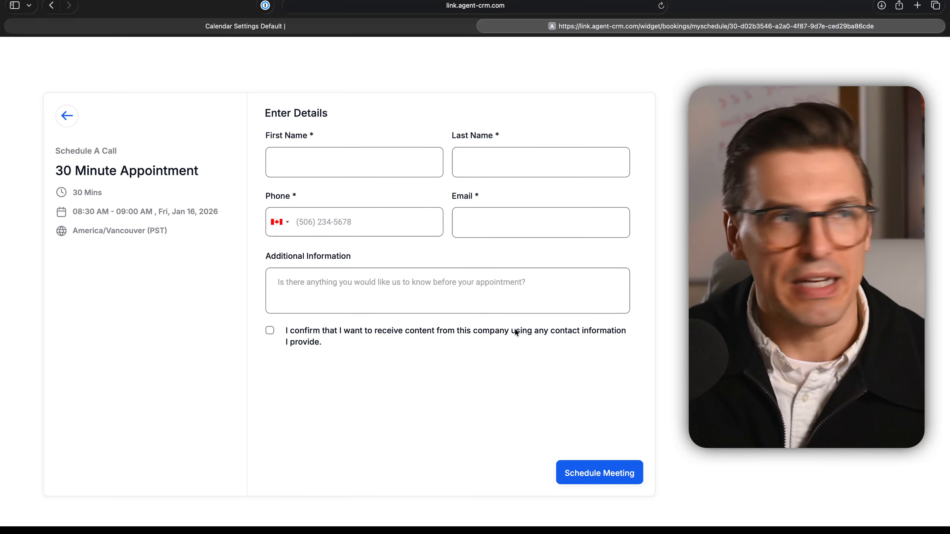
# Step: Return to the CRM, dismiss the Share Calendar dialog, and reopen the calendar list from the main settings
pyautogui.click(260, 26)
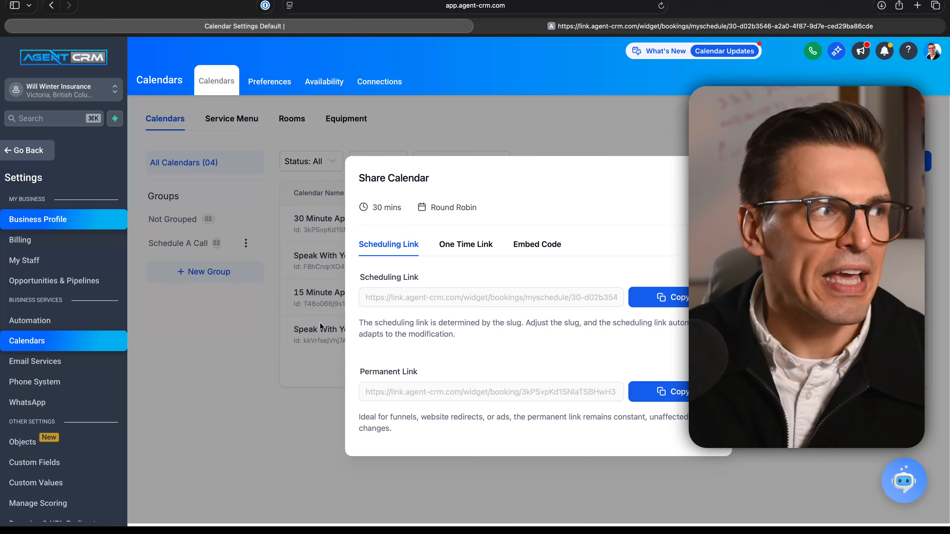
pyautogui.click(716, 178)
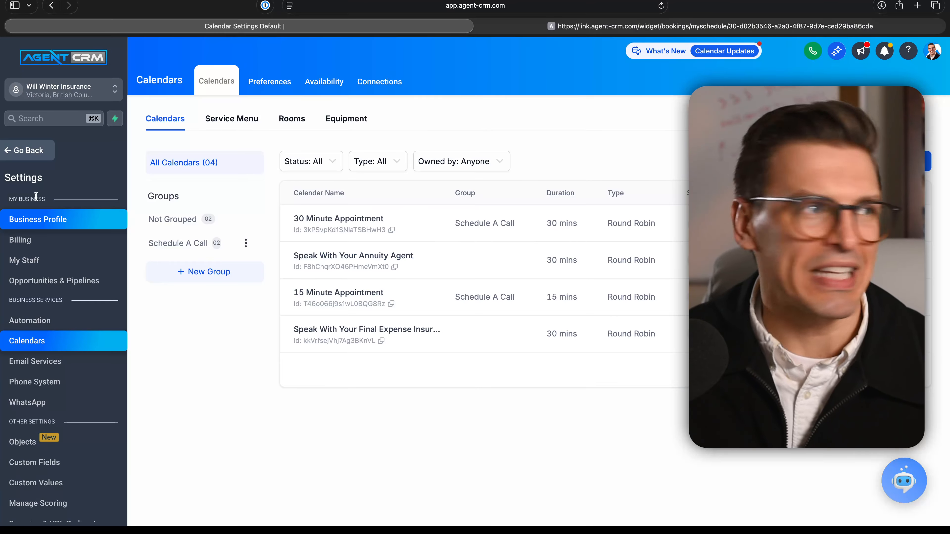
pyautogui.click(30, 150)
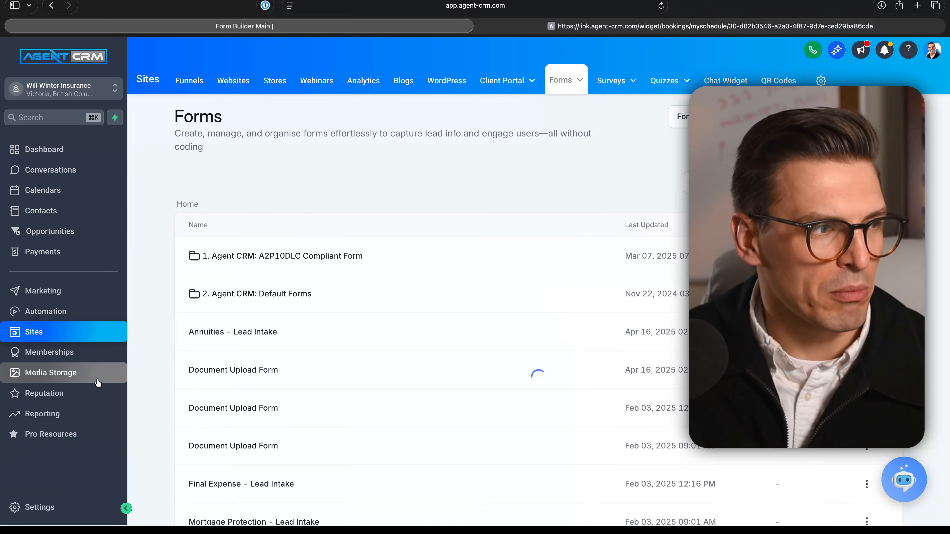
pyautogui.click(52, 516)
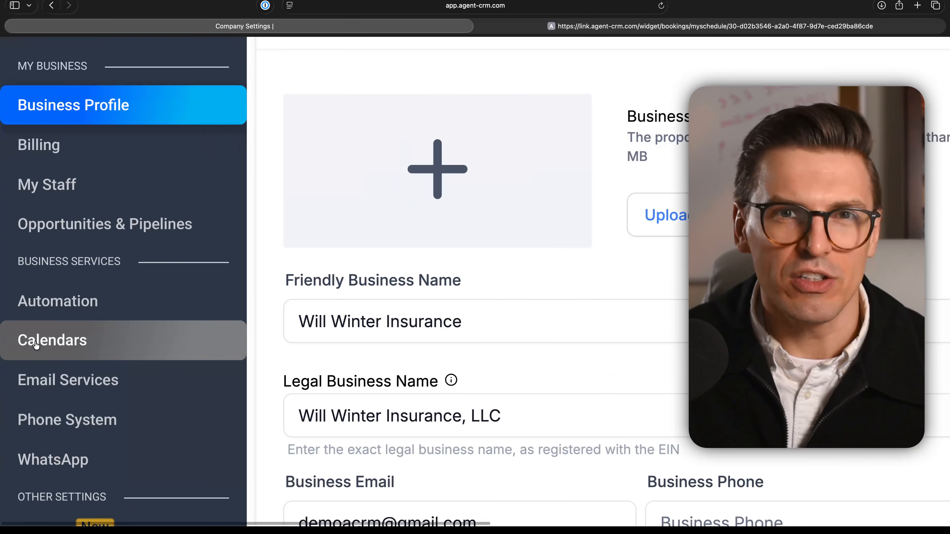
pyautogui.click(36, 344)
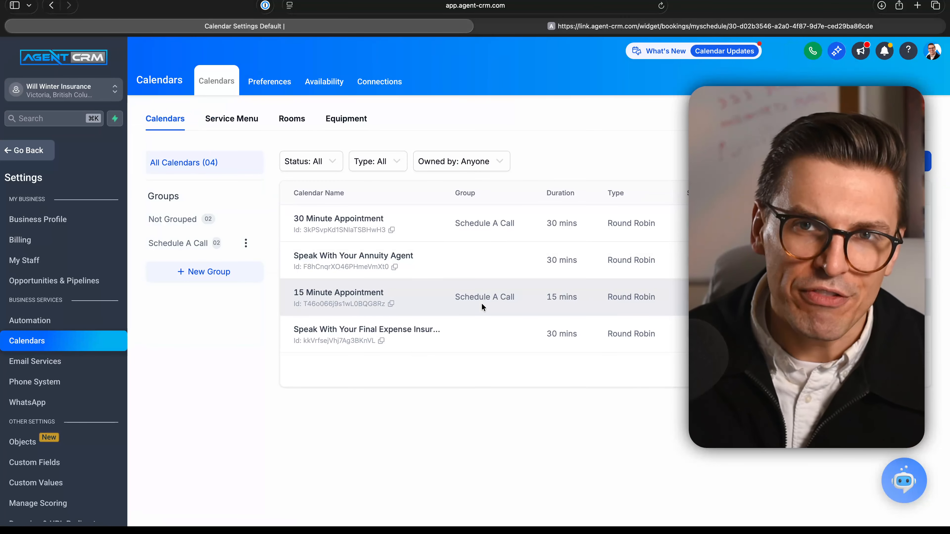
# Step: Open the inactive Speak With Your Annuity Agent calendar for editing
pyautogui.scroll(5, 348, 214)
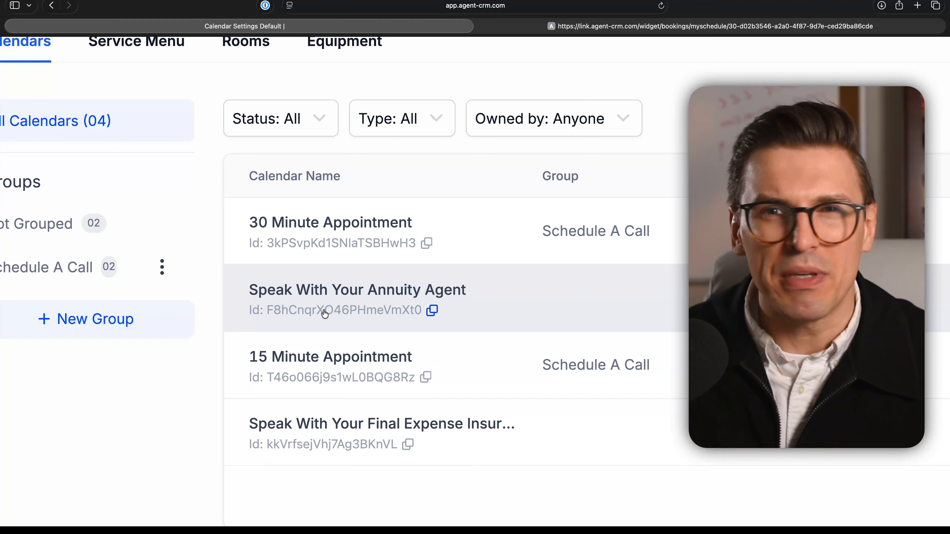
pyautogui.hscroll(5, 324, 314)
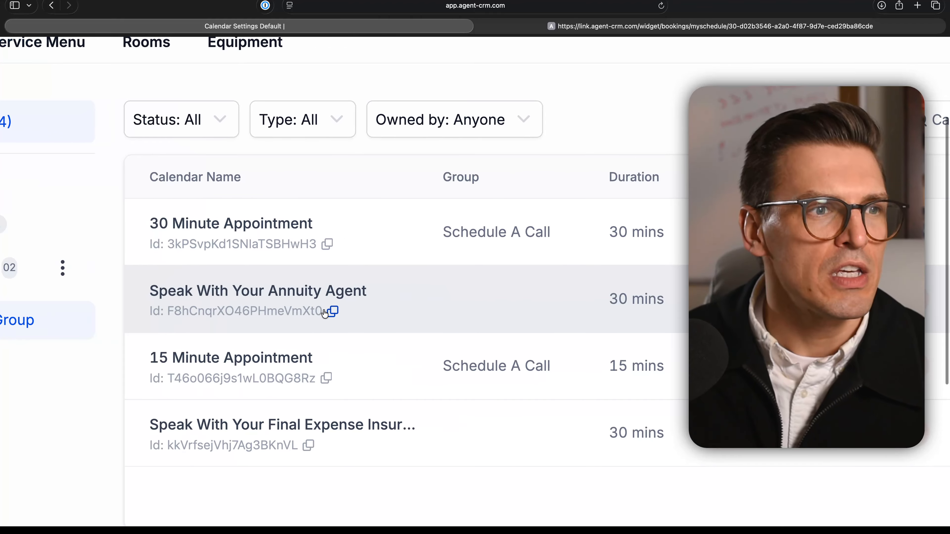
pyautogui.hscroll(6, 484, 299)
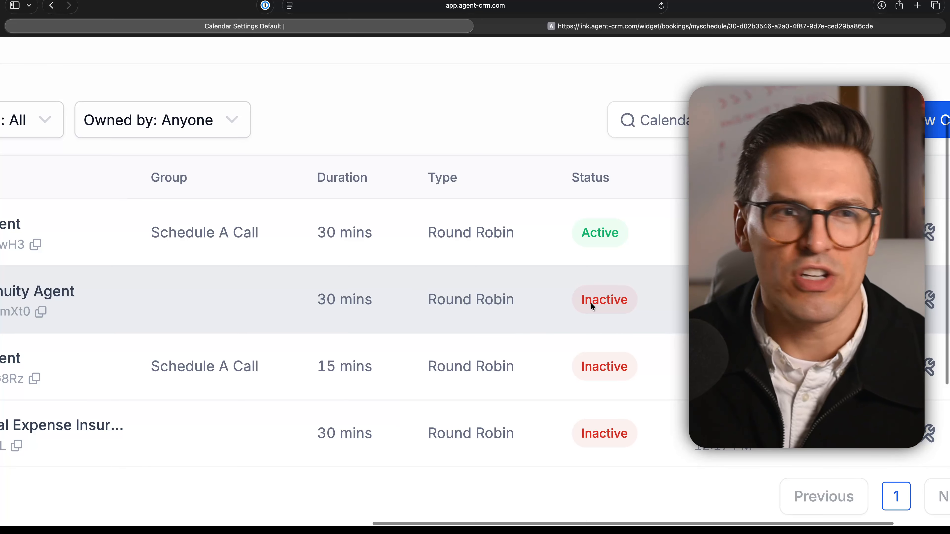
pyautogui.scroll(-4, 591, 303)
pyautogui.scroll(-3, 591, 302)
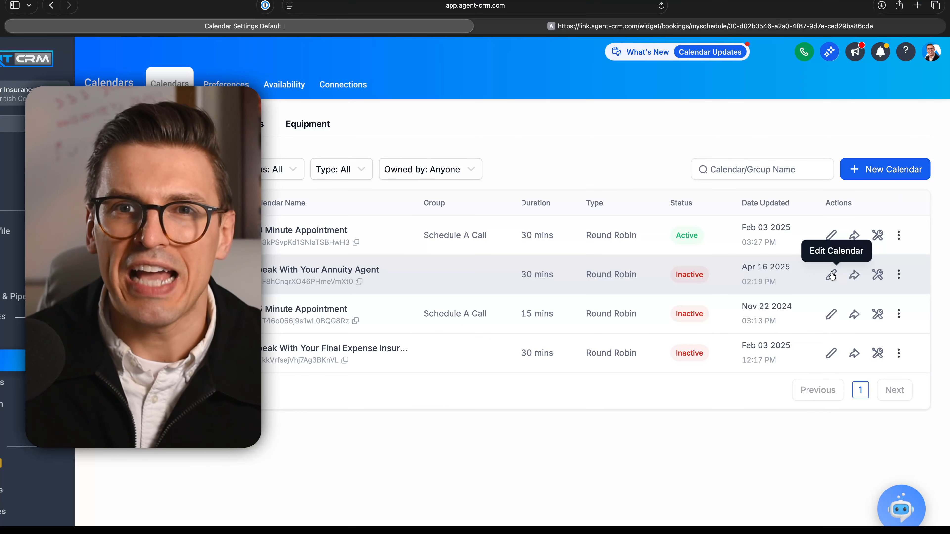
pyautogui.click(833, 275)
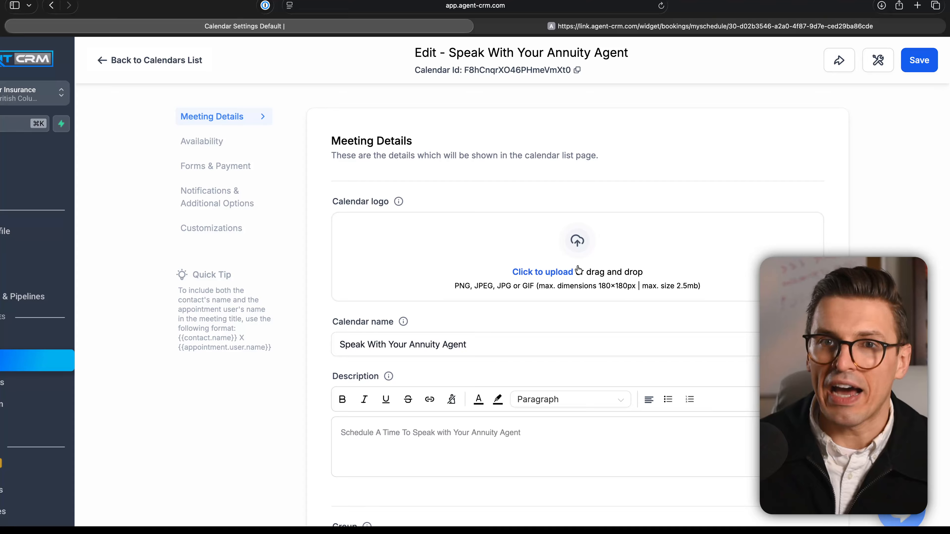
# Step: Review the logo, calendar name, description and group options in the annuity calendar's meeting details
pyautogui.scroll(-1, 578, 266)
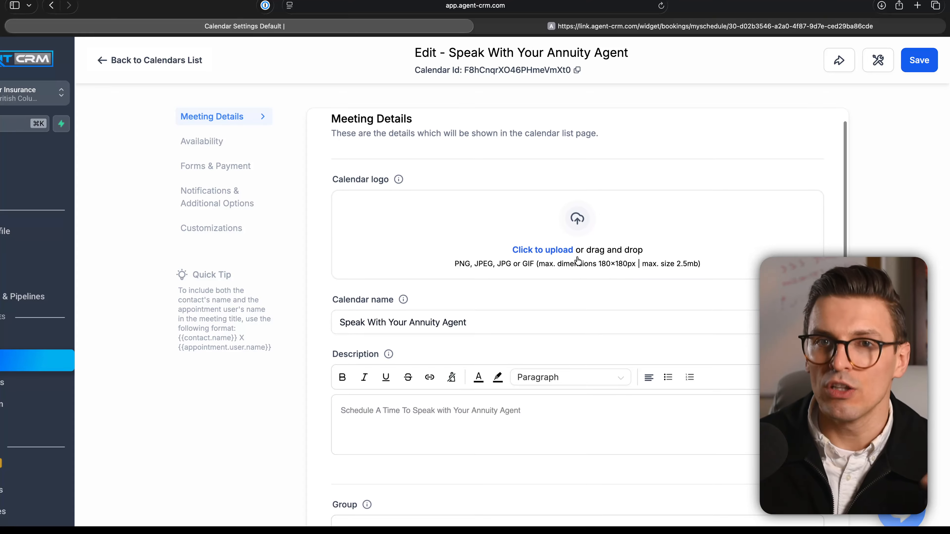
pyautogui.scroll(1, 578, 260)
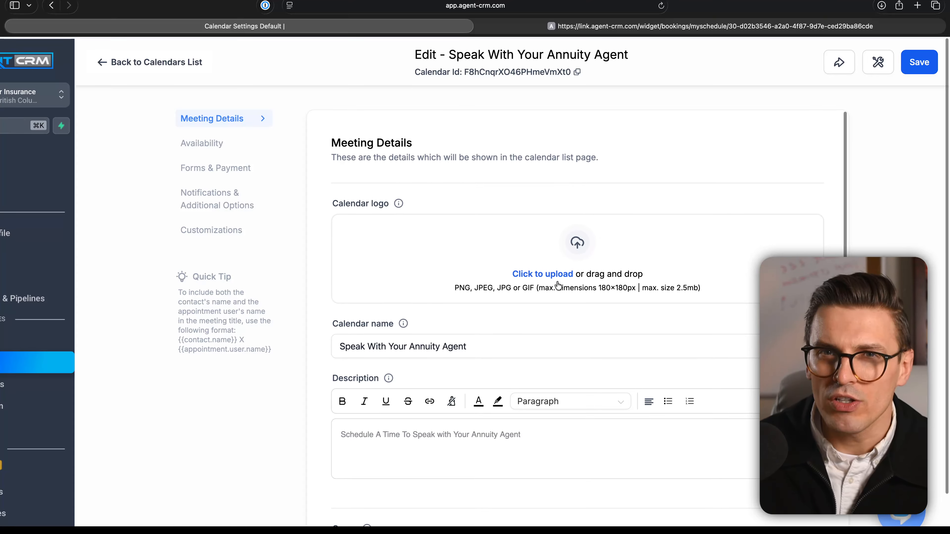
pyautogui.scroll(5, 564, 287)
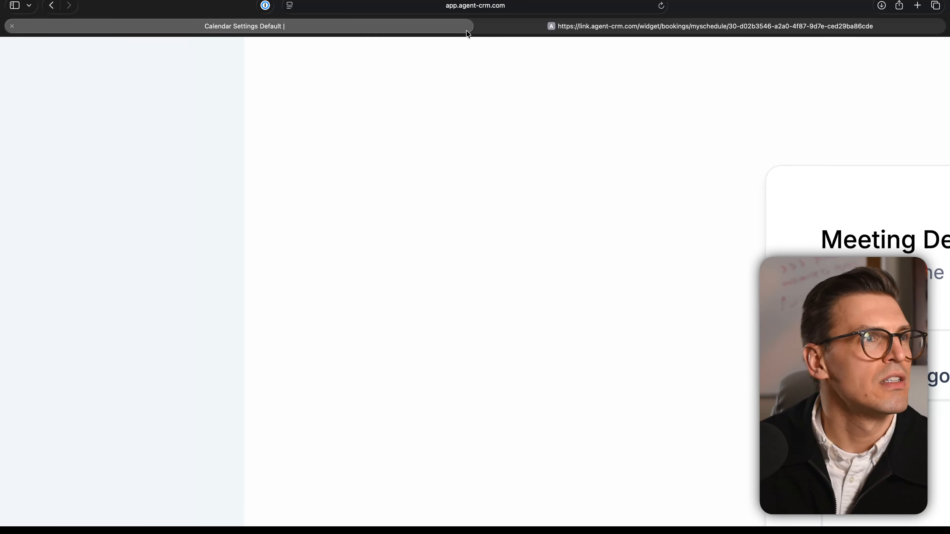
pyautogui.scroll(-5, 466, 107)
pyautogui.scroll(5, 560, 263)
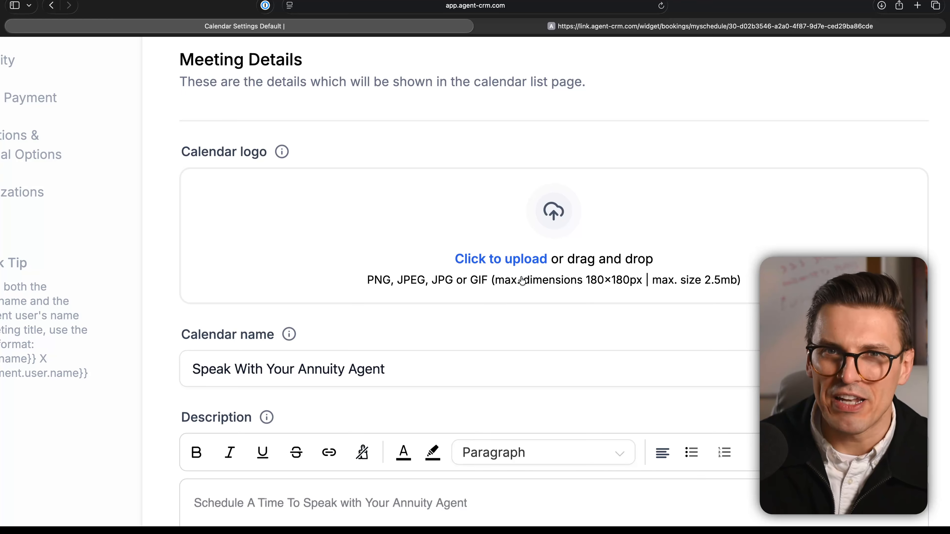
pyautogui.scroll(-5, 485, 339)
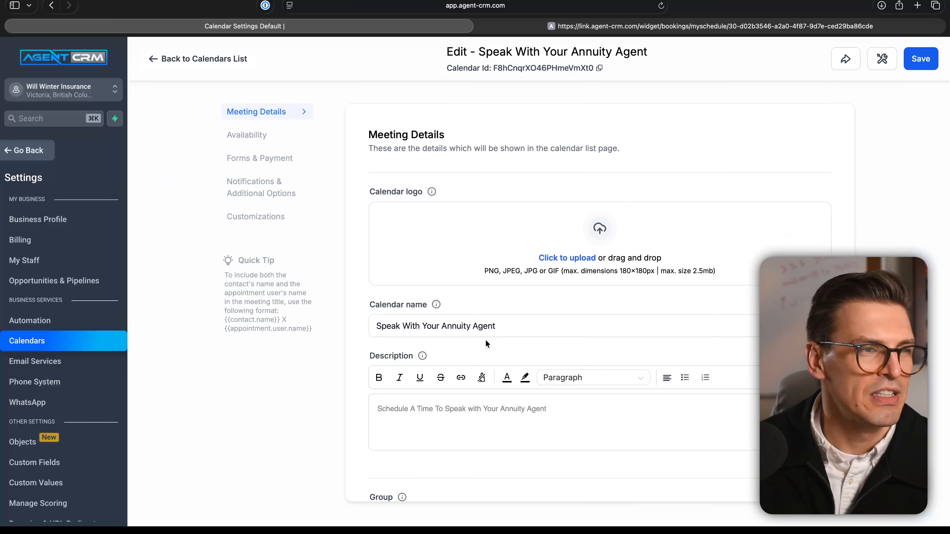
pyautogui.scroll(-3, 503, 325)
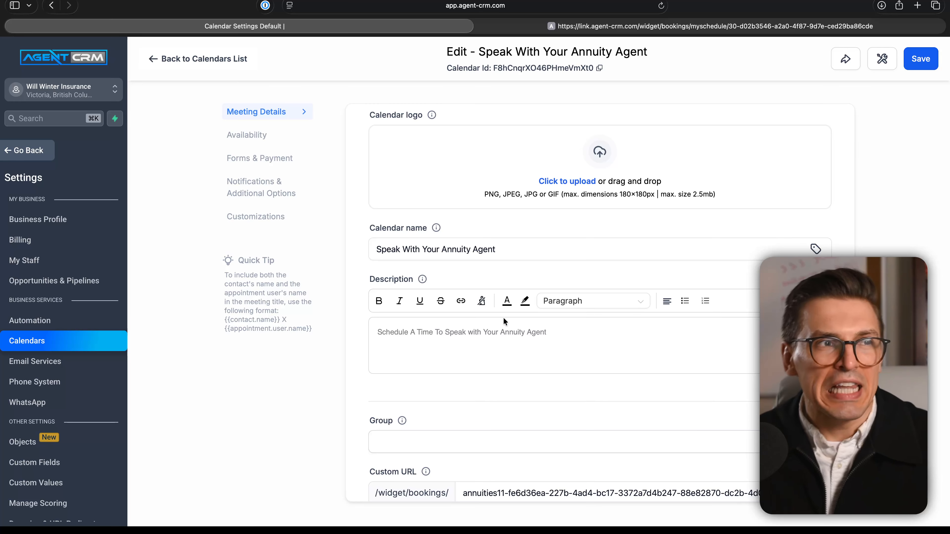
pyautogui.scroll(-1, 548, 306)
pyautogui.scroll(-1, 549, 306)
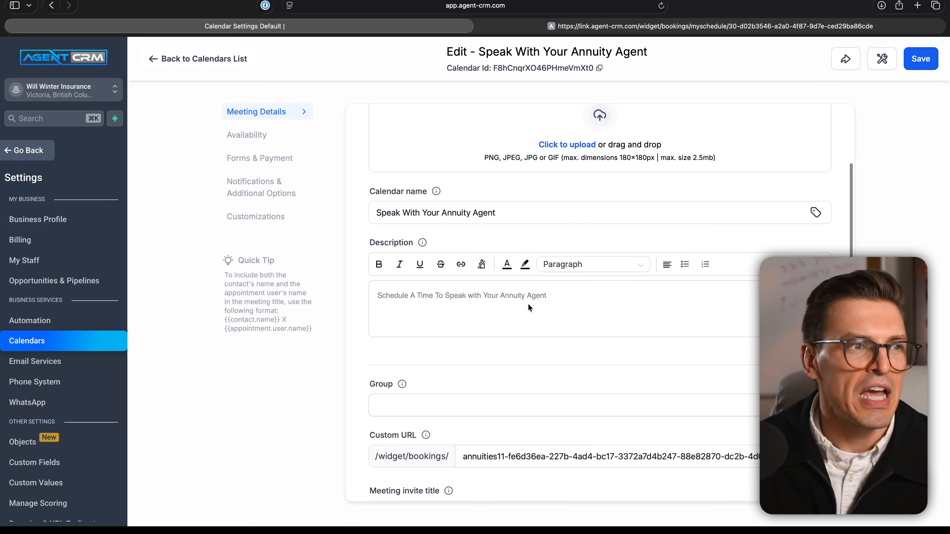
pyautogui.click(564, 293)
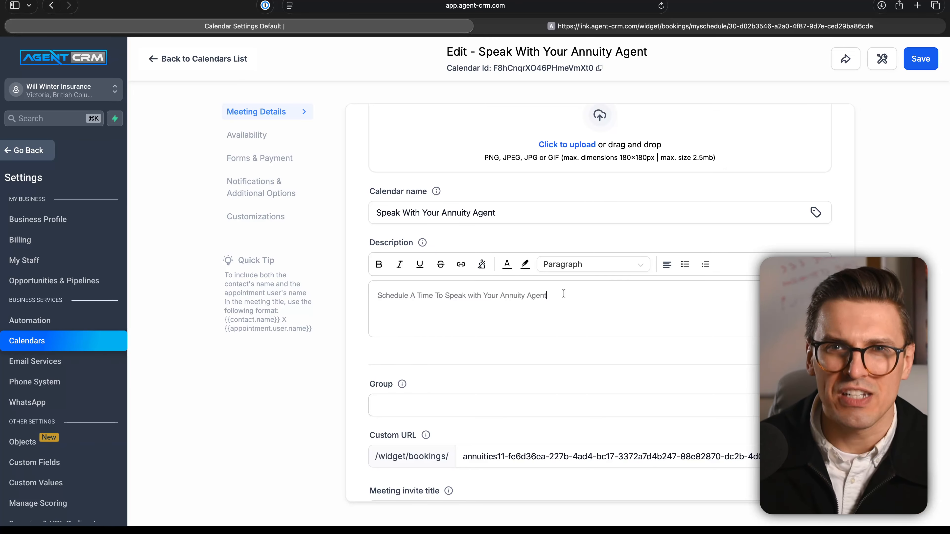
pyautogui.scroll(-5, 564, 293)
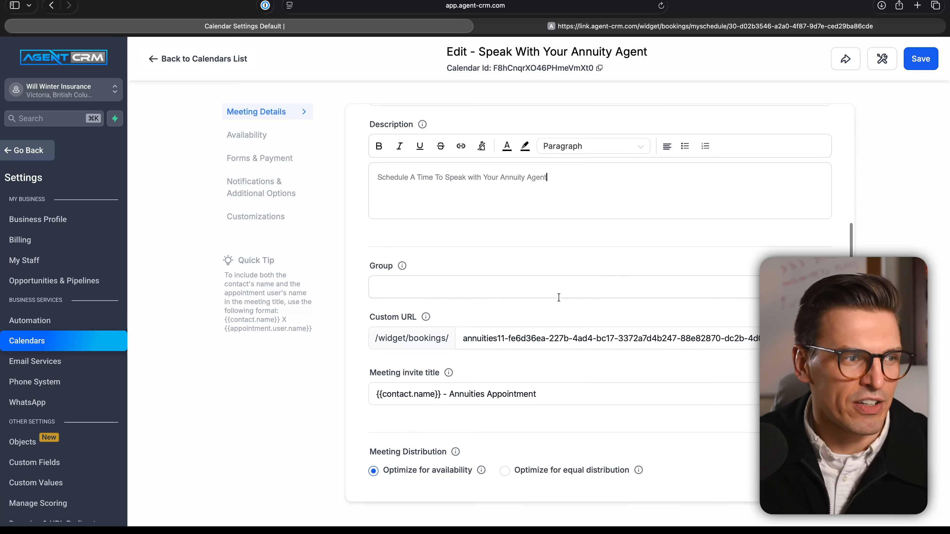
pyautogui.click(523, 289)
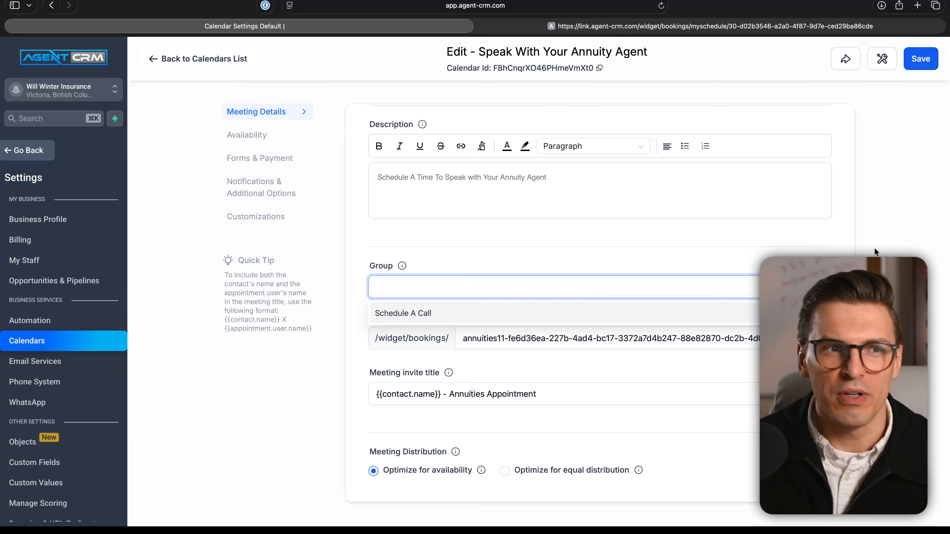
pyautogui.click(888, 245)
# Step: Replace the annuity calendar's custom URL slug with willconnectcall
pyautogui.scroll(-2, 500, 325)
pyautogui.click(500, 304)
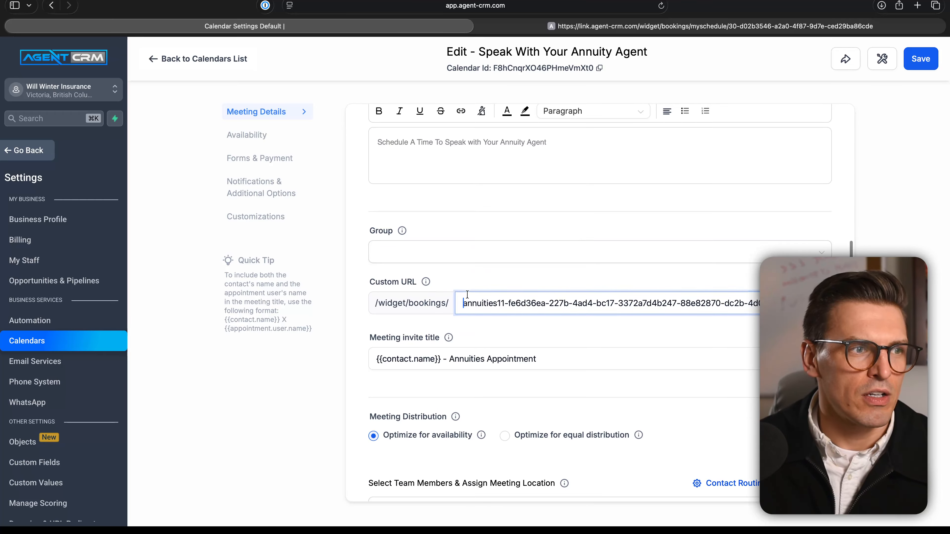
pyautogui.press('super+a')
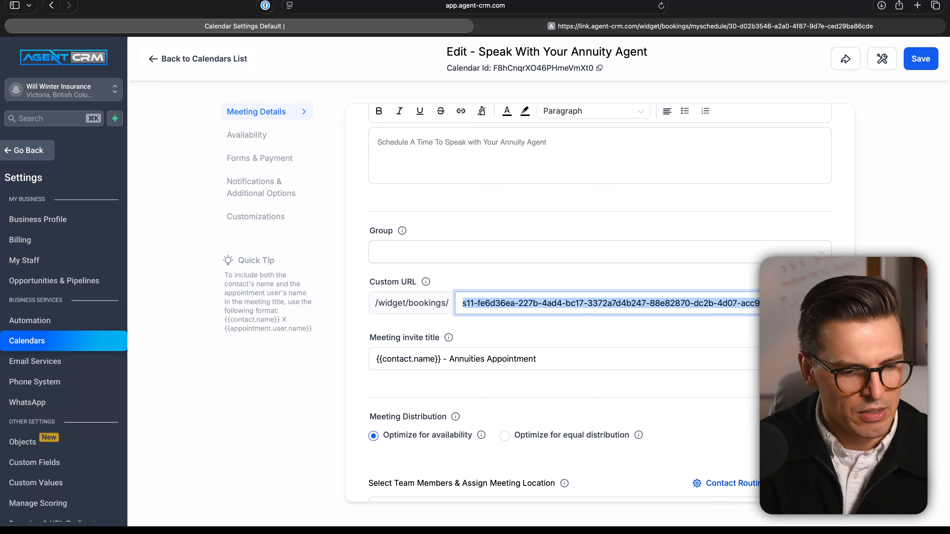
pyautogui.write('willconne')
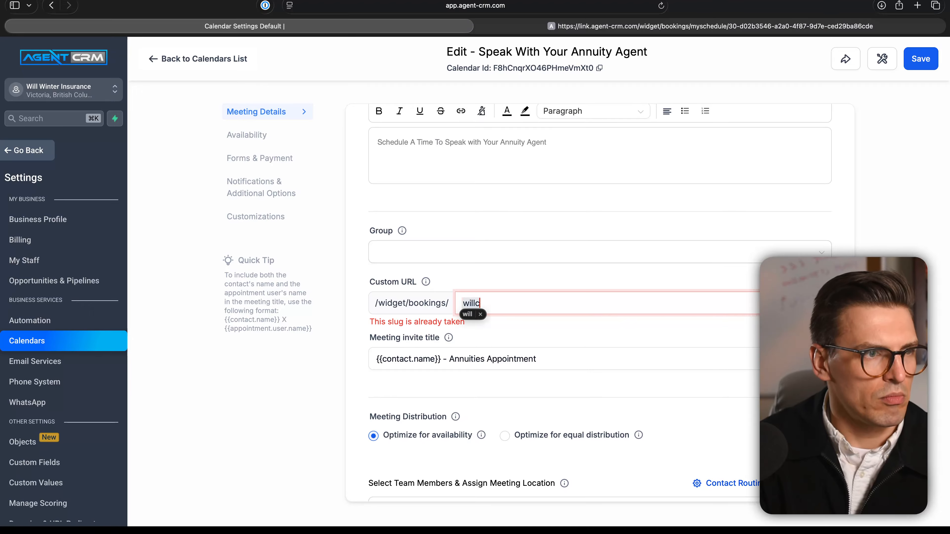
pyautogui.write('ctcall')
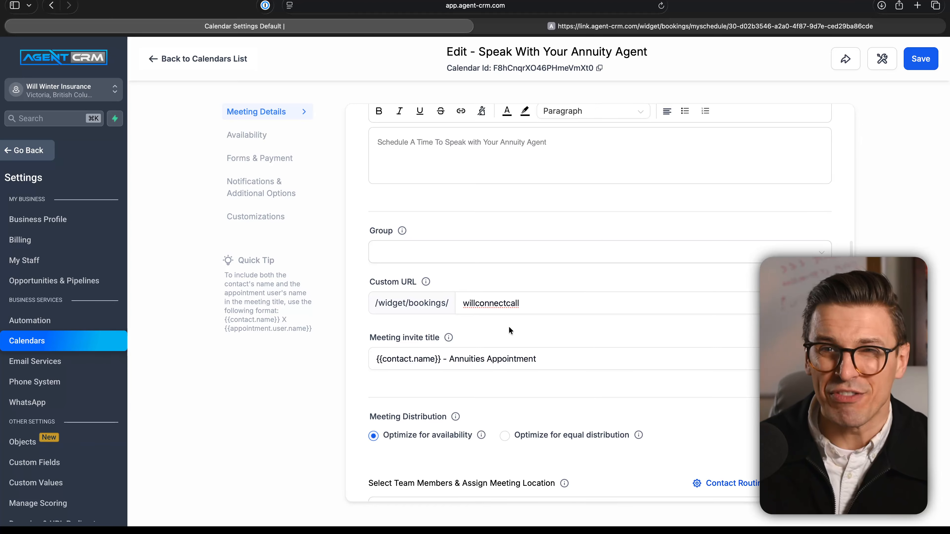
# Step: Assign the available test user as the team member for the annuity calendar
pyautogui.scroll(-5, 509, 326)
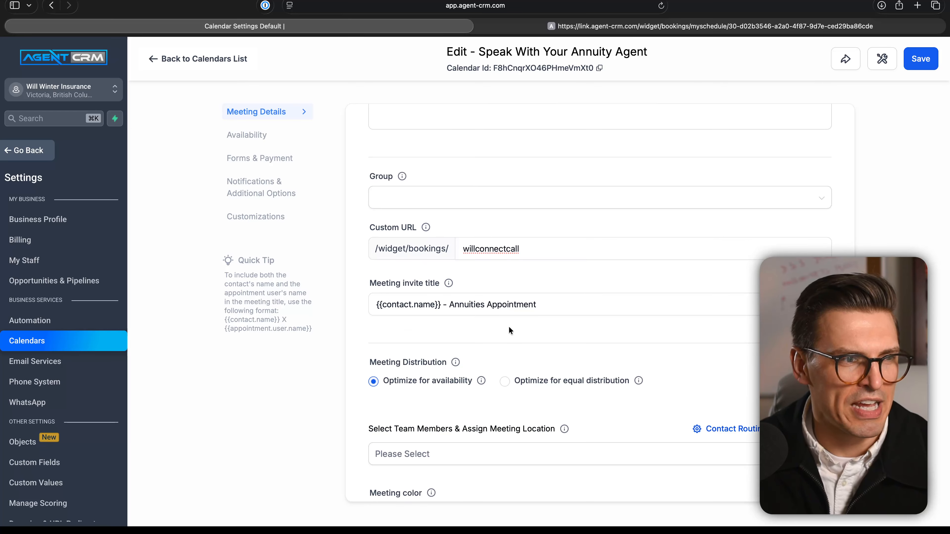
pyautogui.scroll(-1, 501, 312)
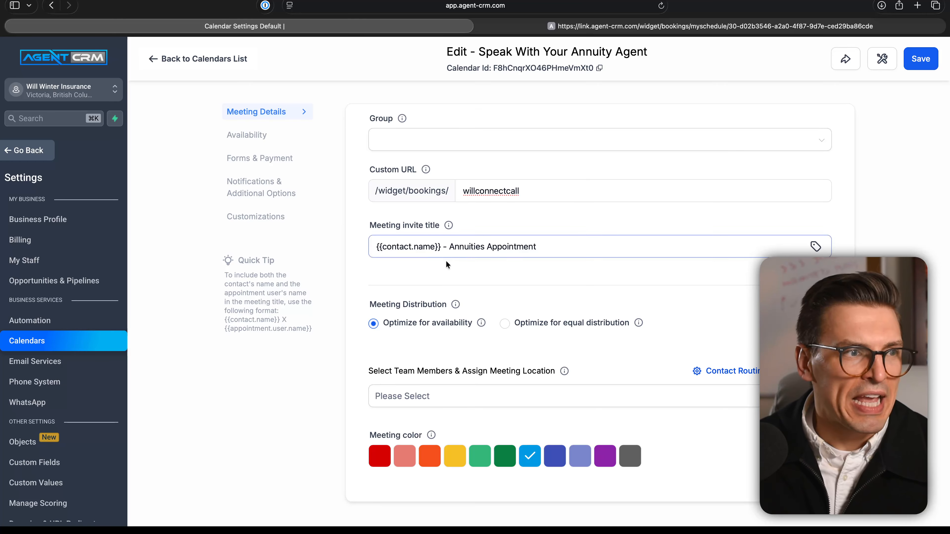
pyautogui.scroll(-1, 446, 261)
pyautogui.click(455, 394)
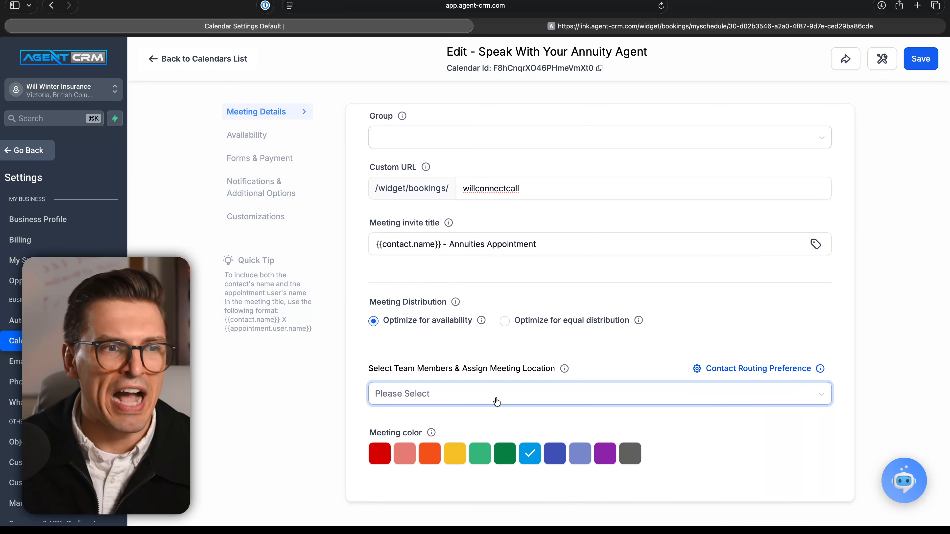
pyautogui.click(506, 402)
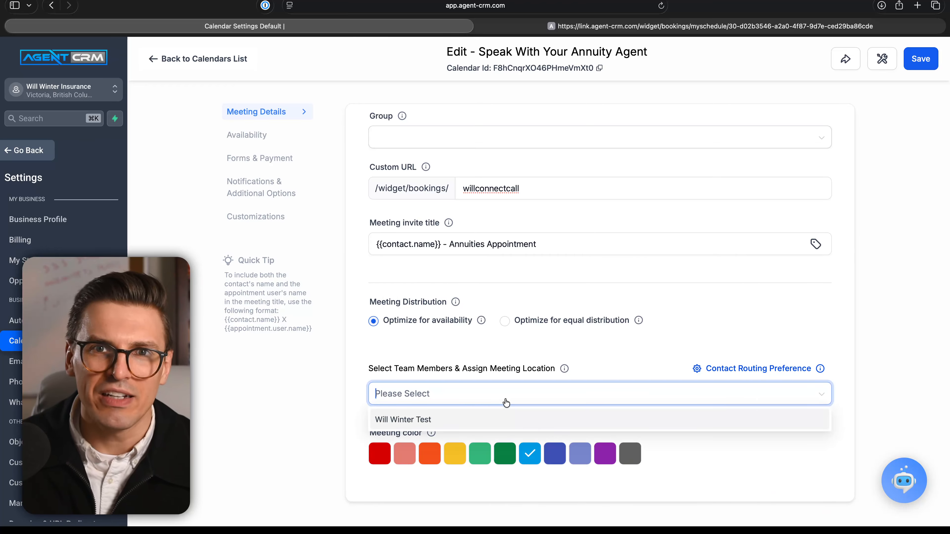
pyautogui.click(480, 421)
pyautogui.scroll(-5, 495, 376)
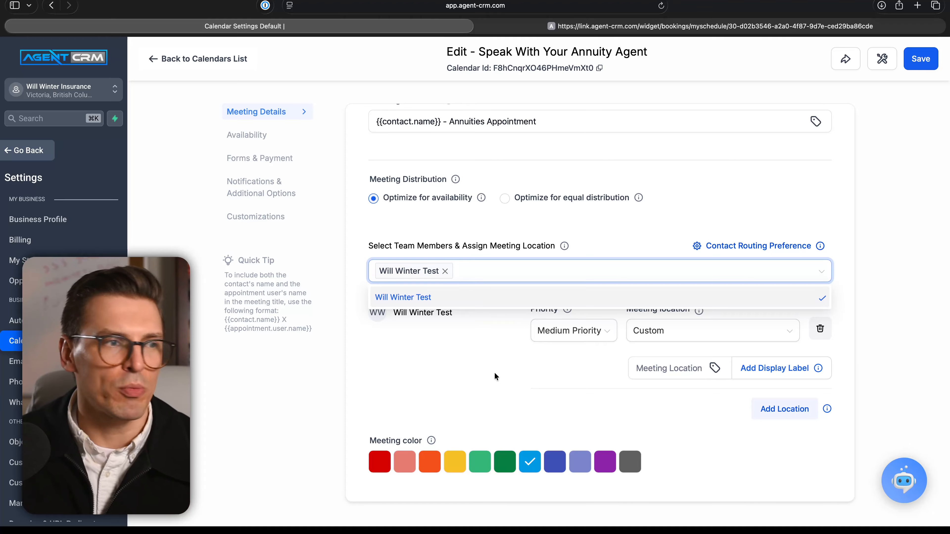
pyautogui.click(476, 363)
# Step: Review the priority options for the assigned team member without changing the selection
pyautogui.click(596, 334)
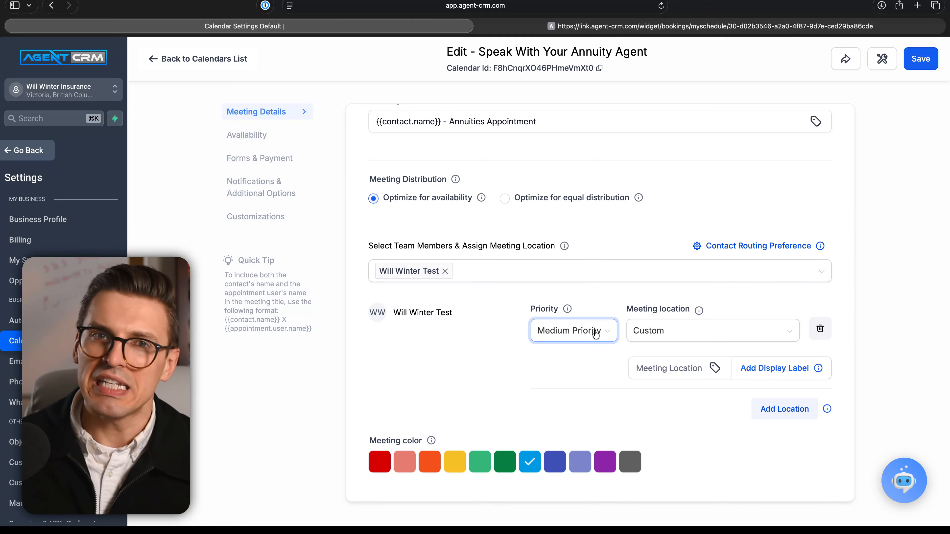
pyautogui.click(592, 333)
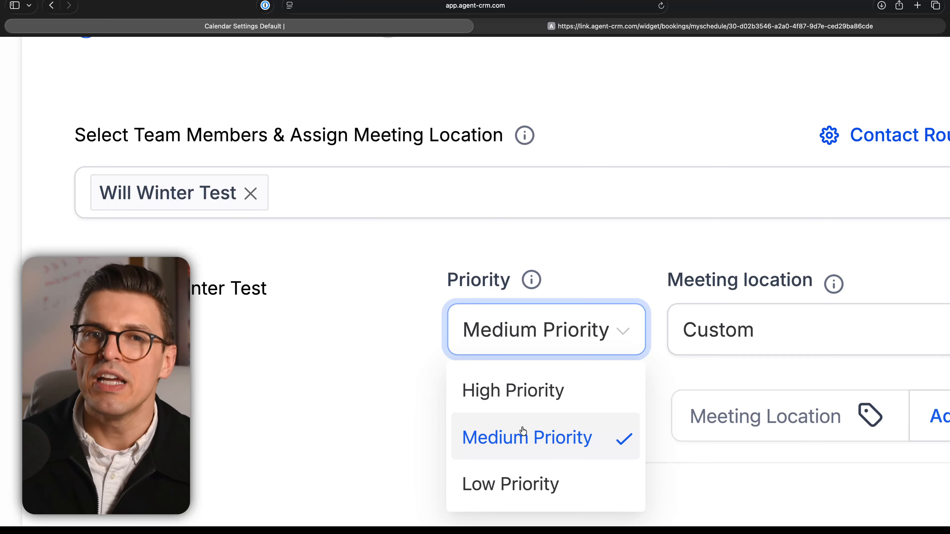
pyautogui.click(413, 386)
# Step: Review the meeting location options and the custom location field for the assigned team member without changing them
pyautogui.scroll(-5, 413, 386)
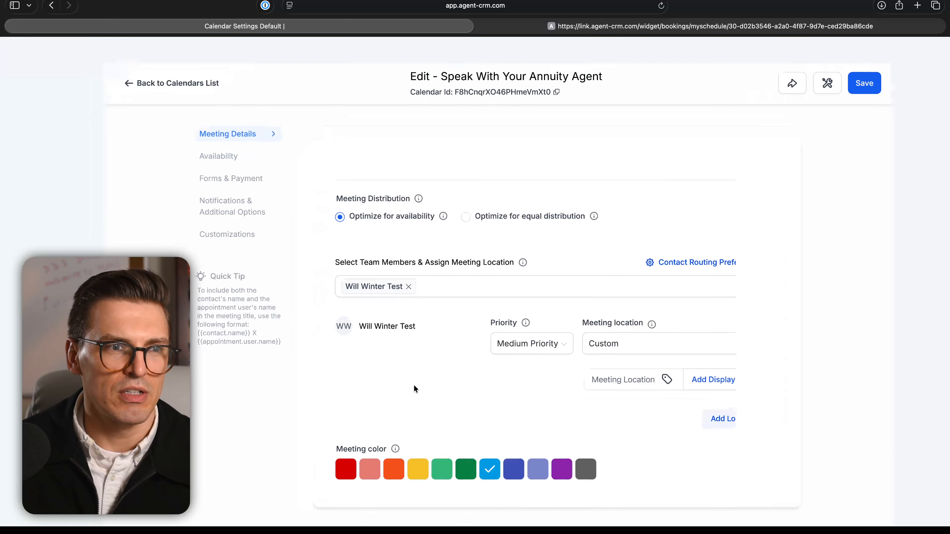
pyautogui.click(708, 326)
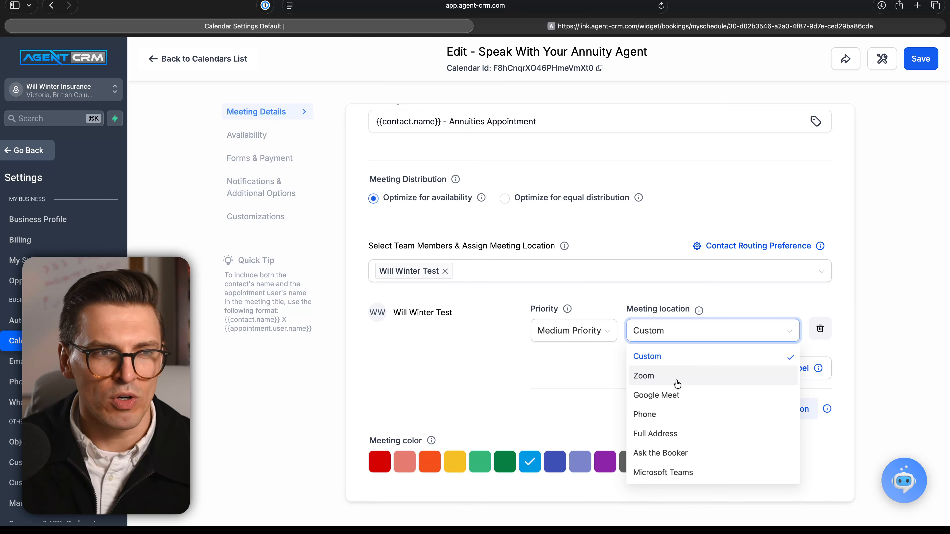
pyautogui.click(879, 309)
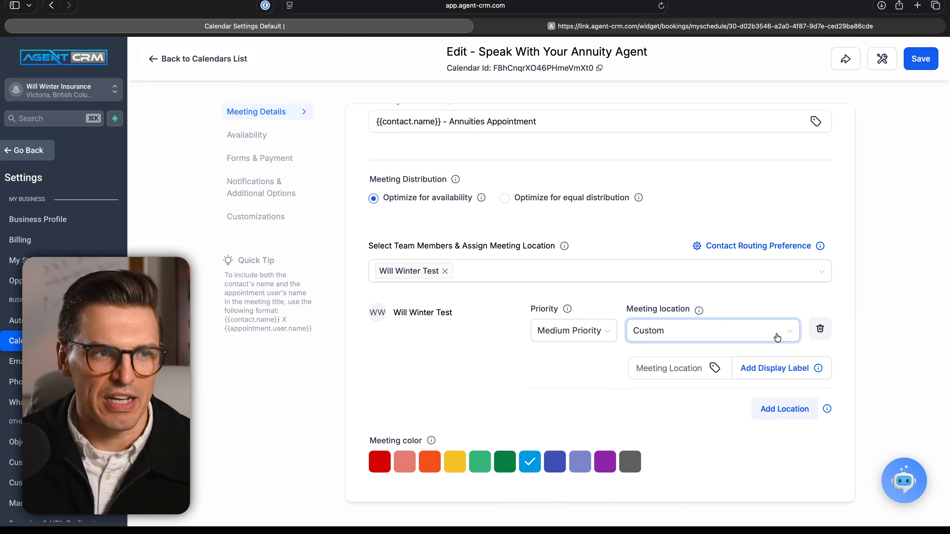
pyautogui.click(796, 409)
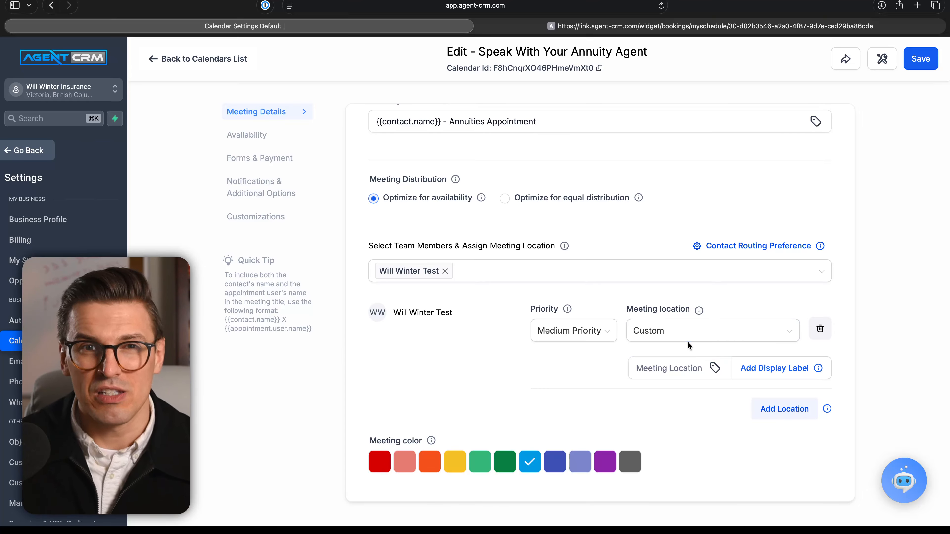
pyautogui.click(683, 362)
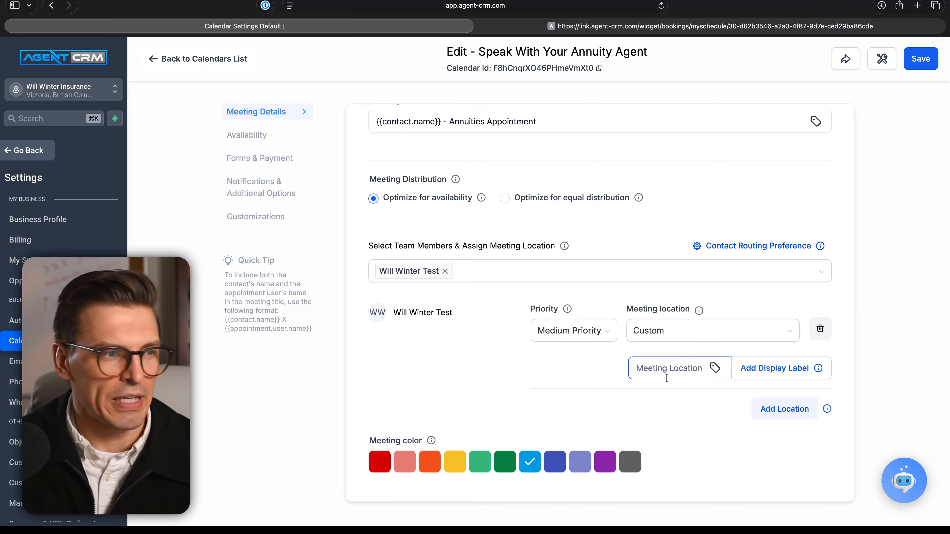
pyautogui.scroll(15, 590, 435)
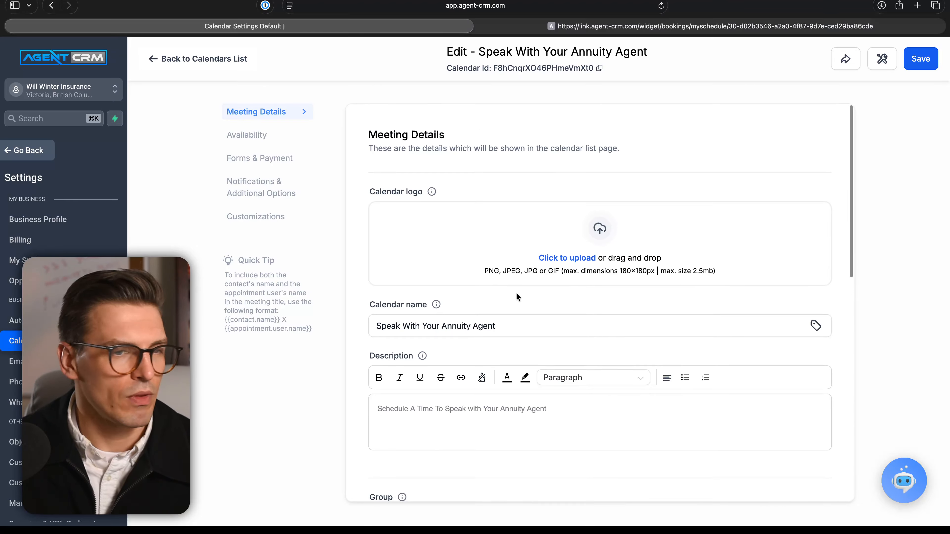
pyautogui.scroll(-14, 744, 381)
pyautogui.scroll(15, 798, 417)
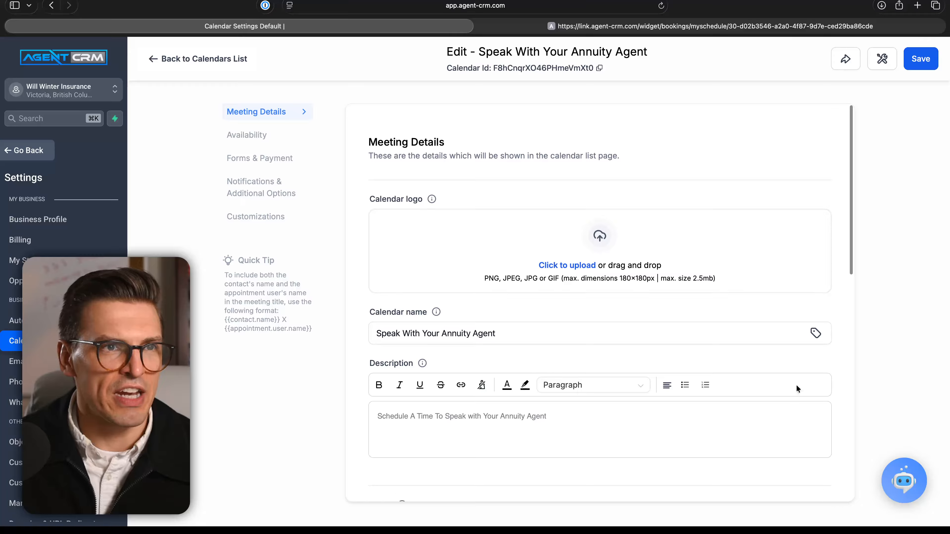
# Step: Open the annuity calendar's availability settings and examine the team member's booking hours, Look Busy, recurring meeting and booking rule options
pyautogui.click(251, 135)
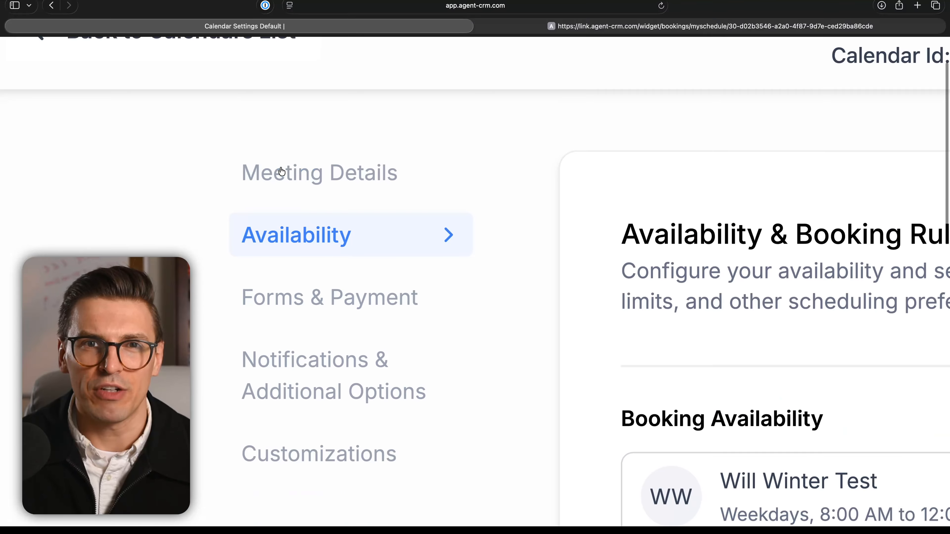
pyautogui.scroll(-2, 411, 332)
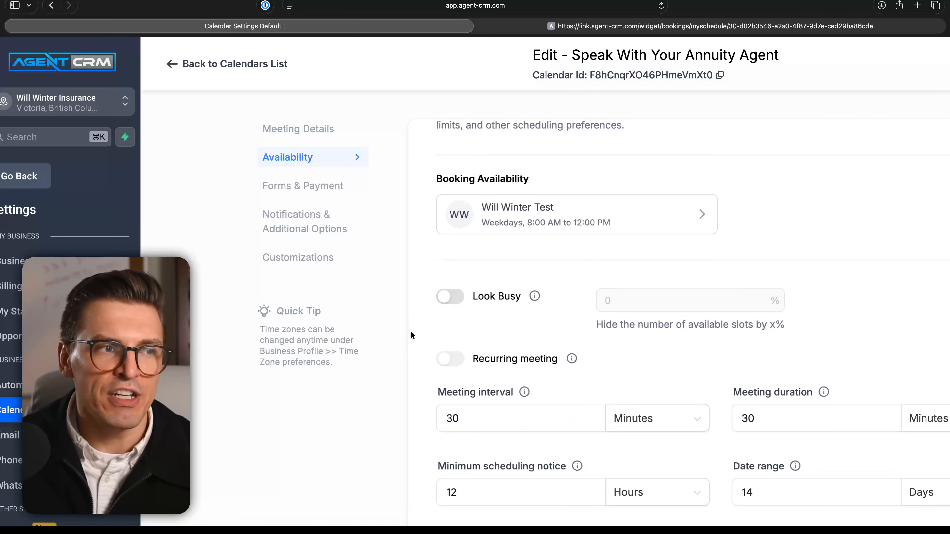
pyautogui.hscroll(2, 410, 331)
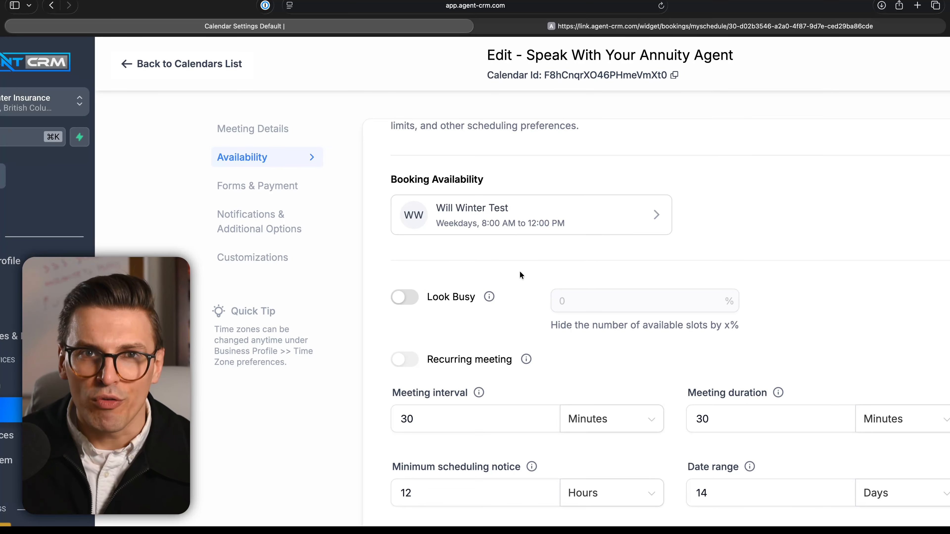
pyautogui.scroll(2, 522, 273)
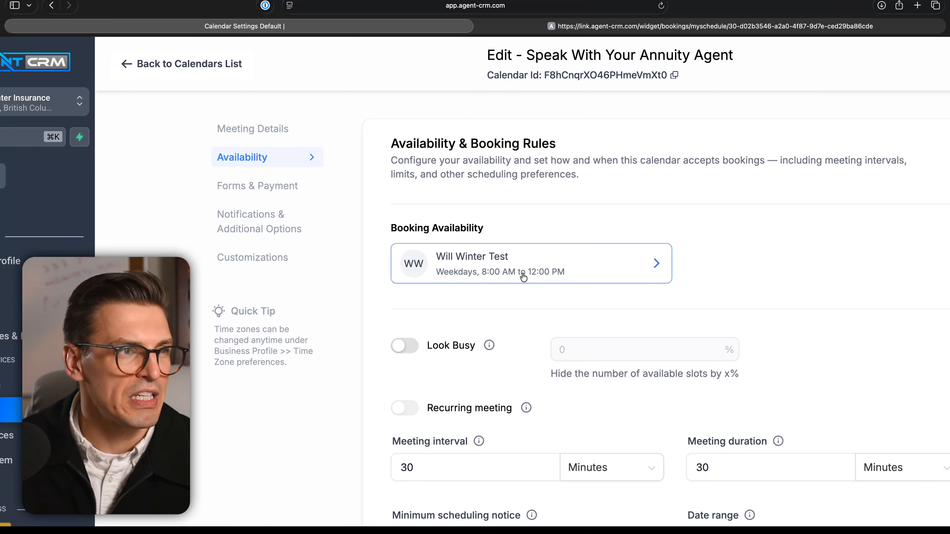
pyautogui.scroll(-3, 522, 275)
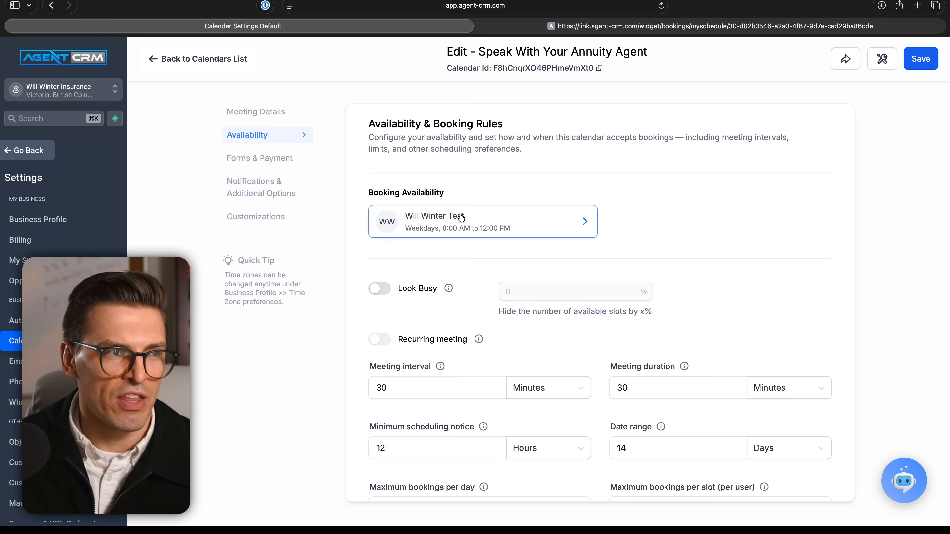
pyautogui.scroll(3, 445, 186)
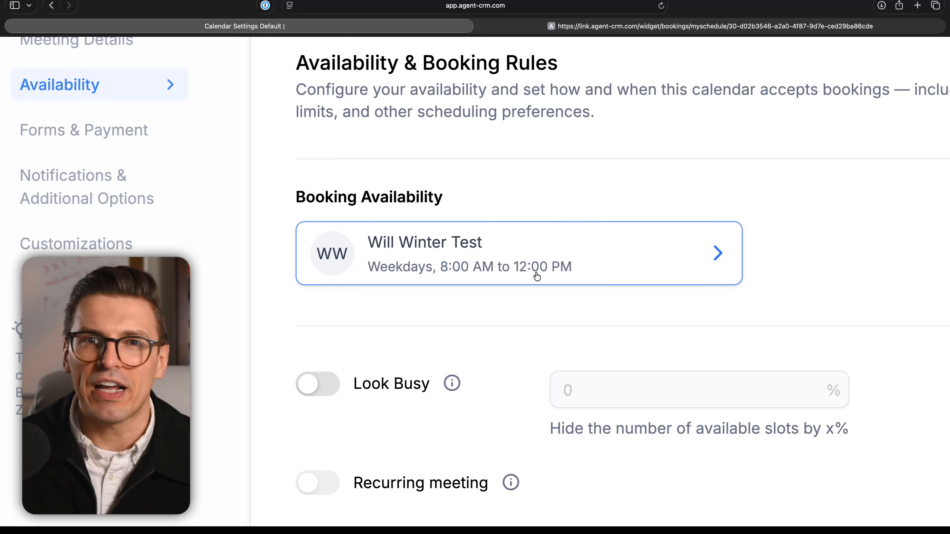
pyautogui.scroll(-5, 535, 285)
pyautogui.scroll(-2, 536, 316)
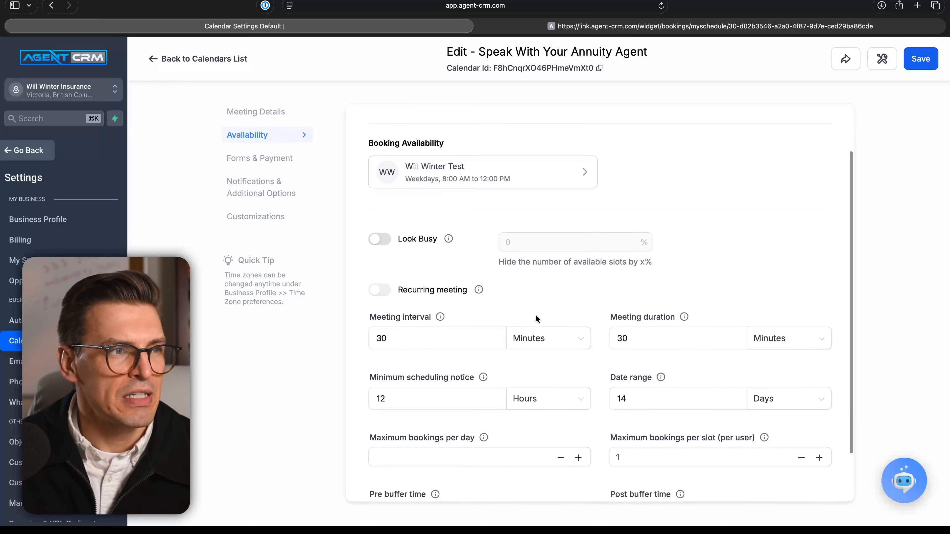
pyautogui.scroll(-2, 392, 270)
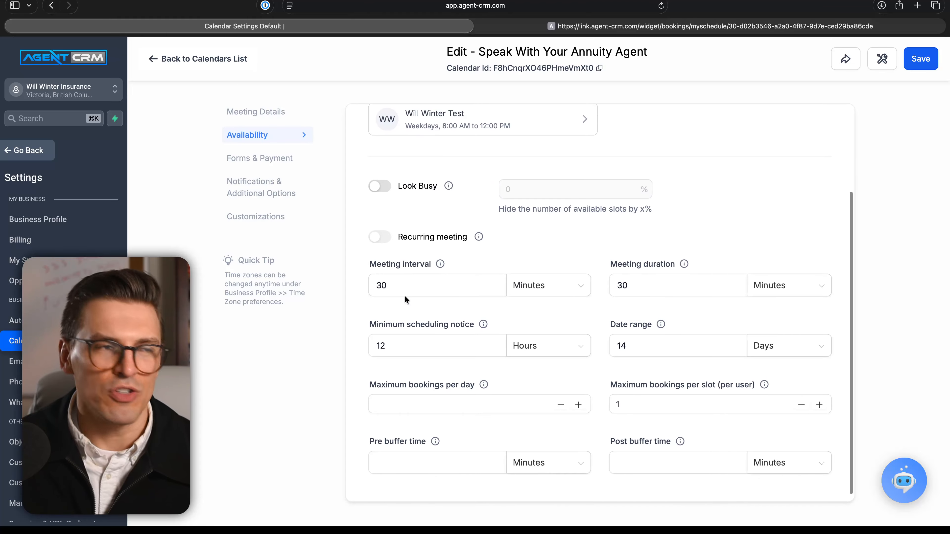
pyautogui.scroll(-2, 406, 298)
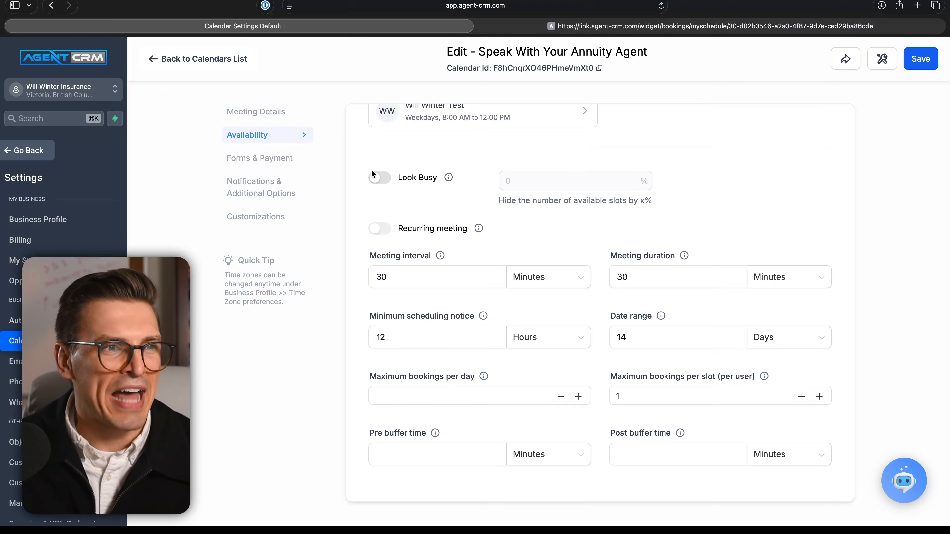
pyautogui.moveTo(385, 225)
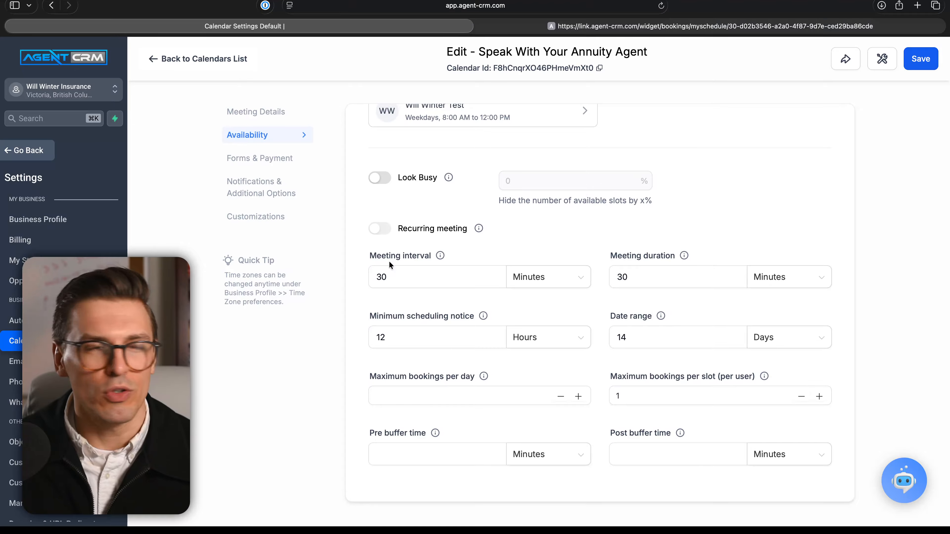
# Step: Set the annuity calendar's meeting duration to 45 minutes and its meeting interval to 60 minutes
pyautogui.moveTo(392, 274); pyautogui.dragTo(362, 279)
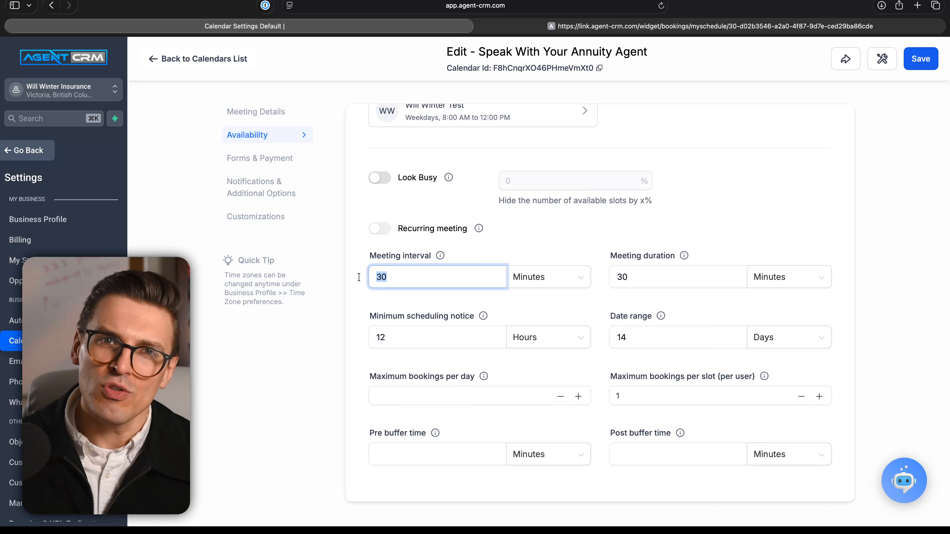
pyautogui.scroll(3, 508, 313)
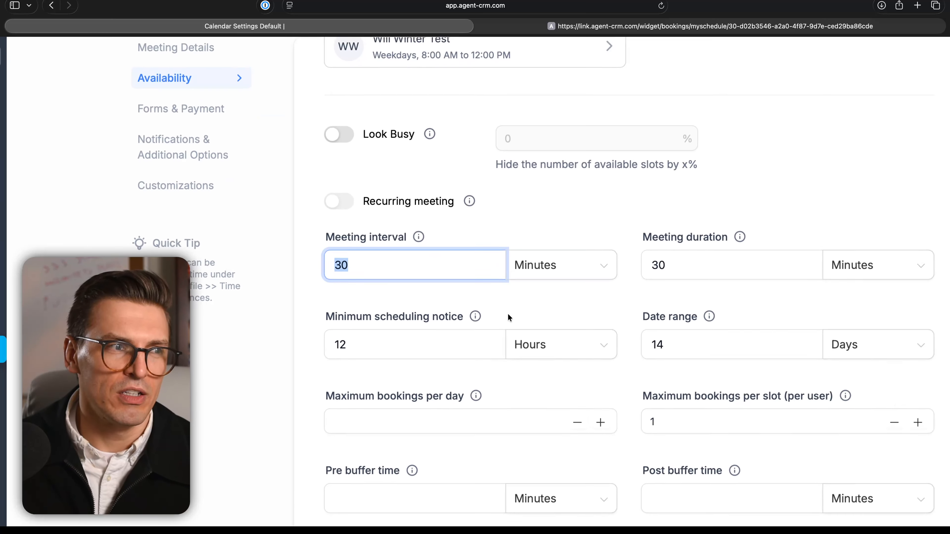
pyautogui.moveTo(683, 263); pyautogui.dragTo(646, 259)
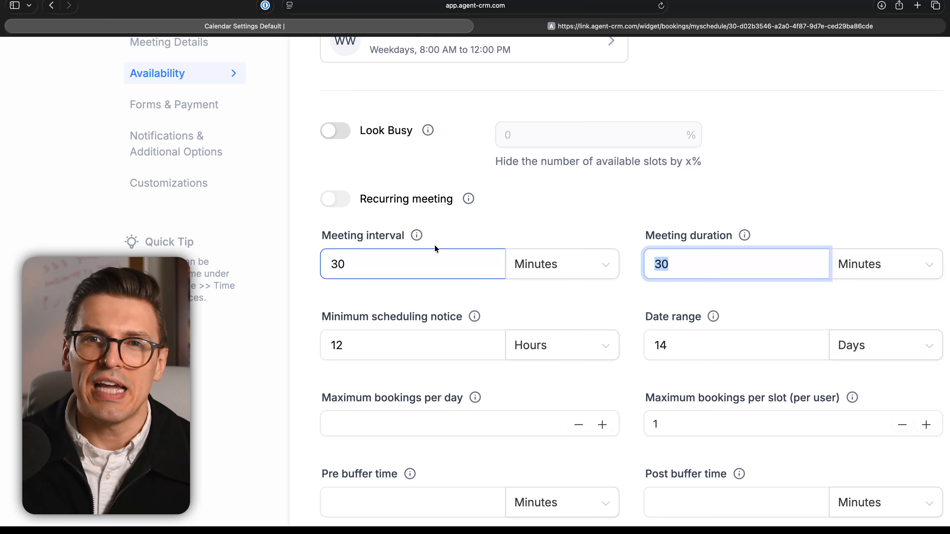
pyautogui.moveTo(414, 233)
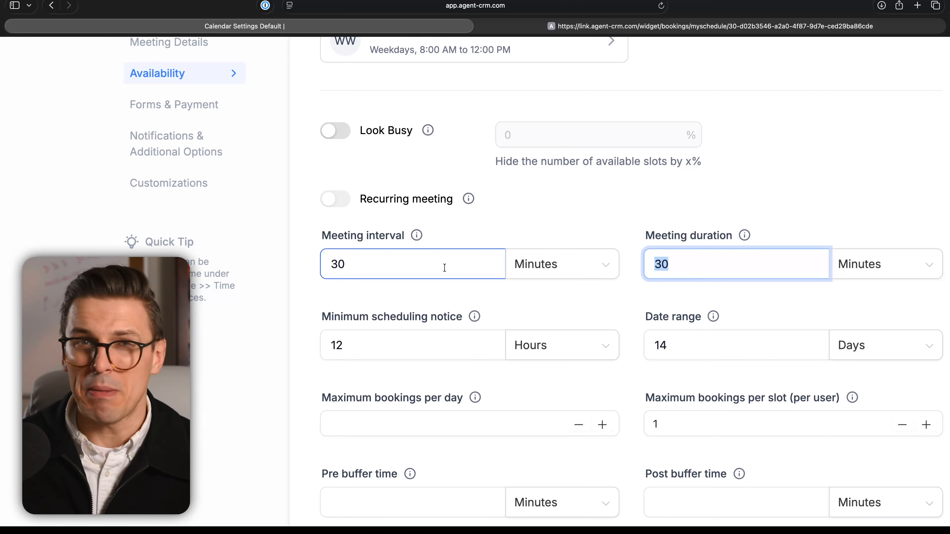
pyautogui.write('45')
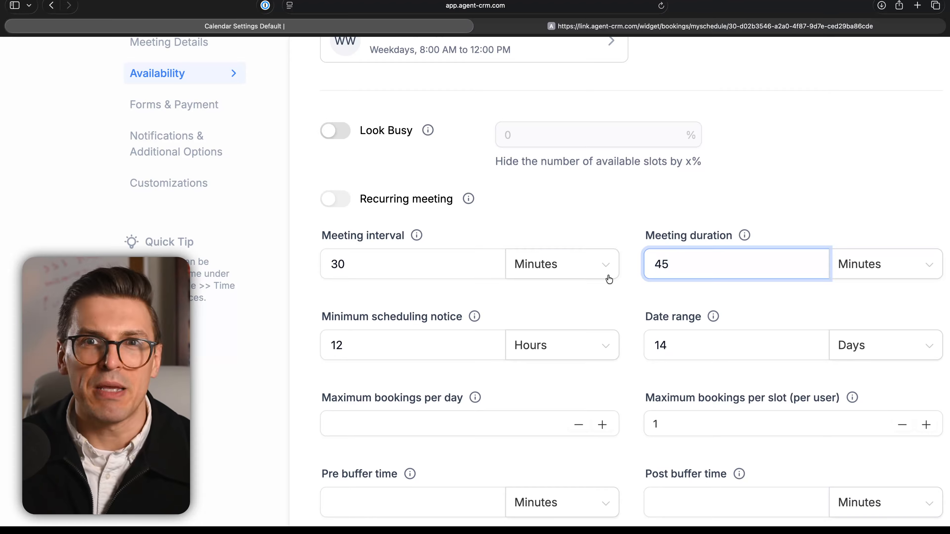
pyautogui.moveTo(405, 265); pyautogui.dragTo(281, 264)
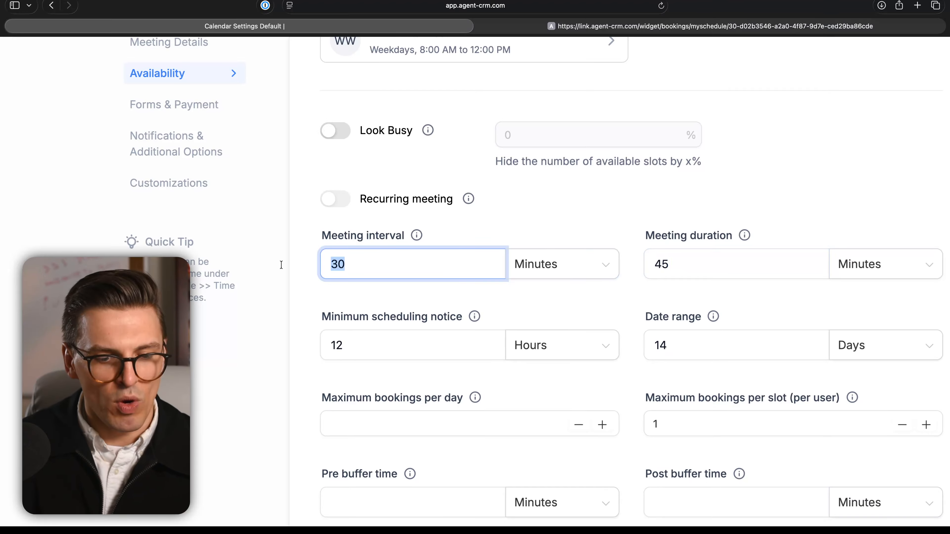
pyautogui.write('60')
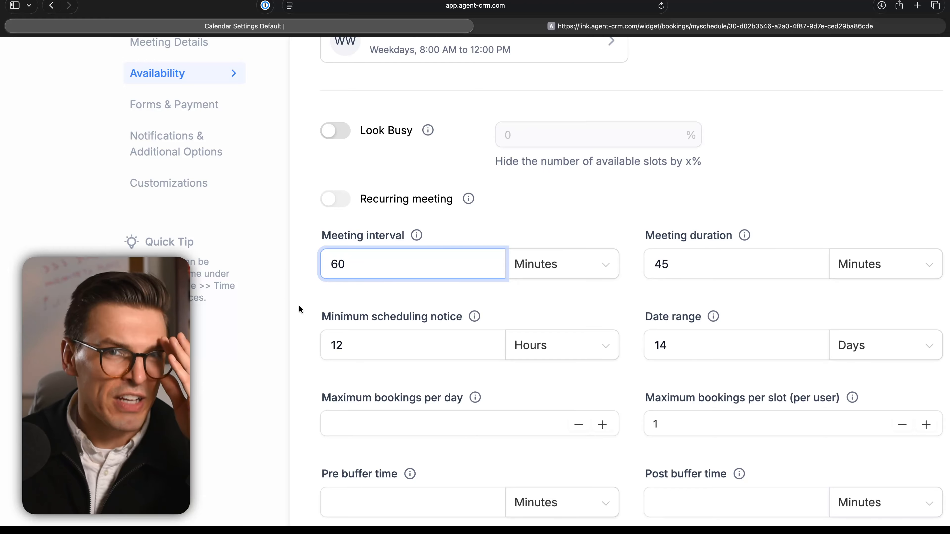
# Step: Review the minimum scheduling notice, date range, maximum bookings and buffer time settings without changing them
pyautogui.scroll(-3, 228, 356)
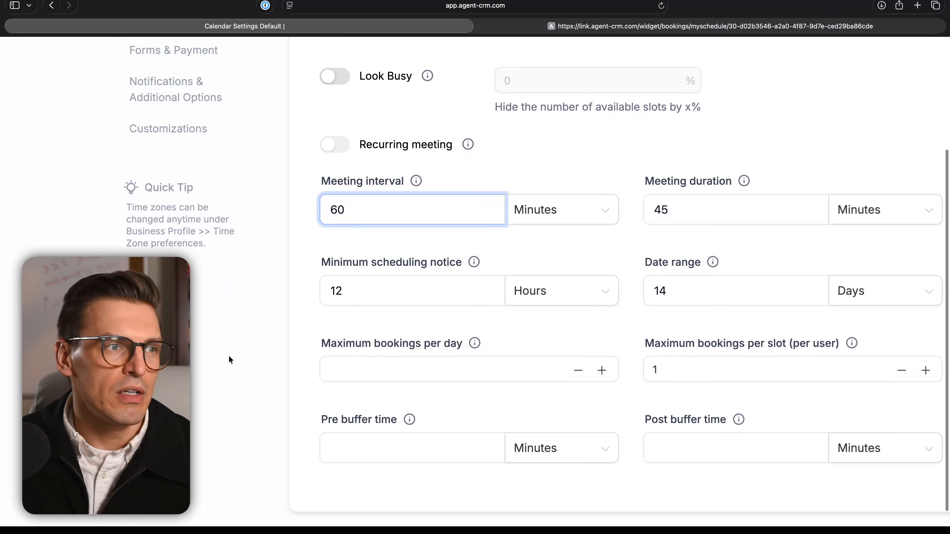
pyautogui.scroll(-1, 366, 306)
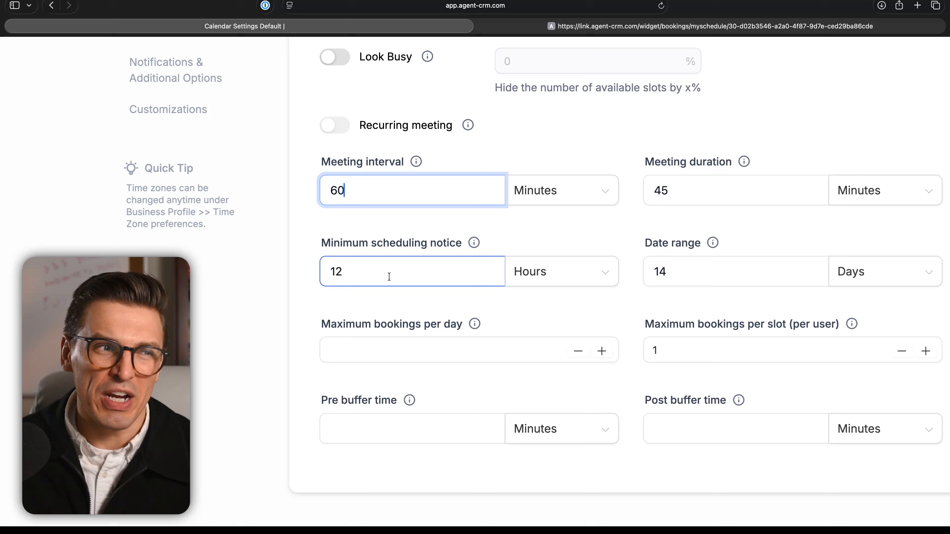
pyautogui.moveTo(389, 277); pyautogui.dragTo(315, 271)
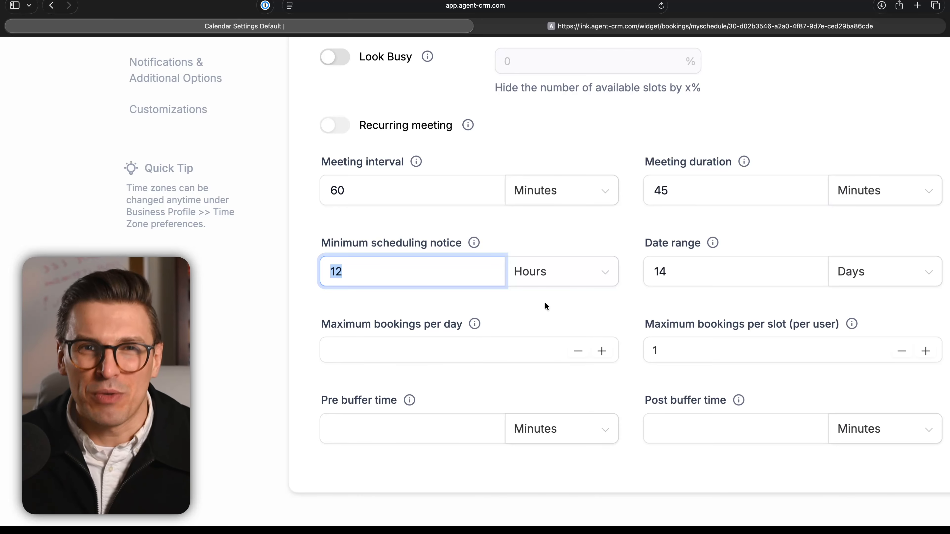
pyautogui.click(720, 267)
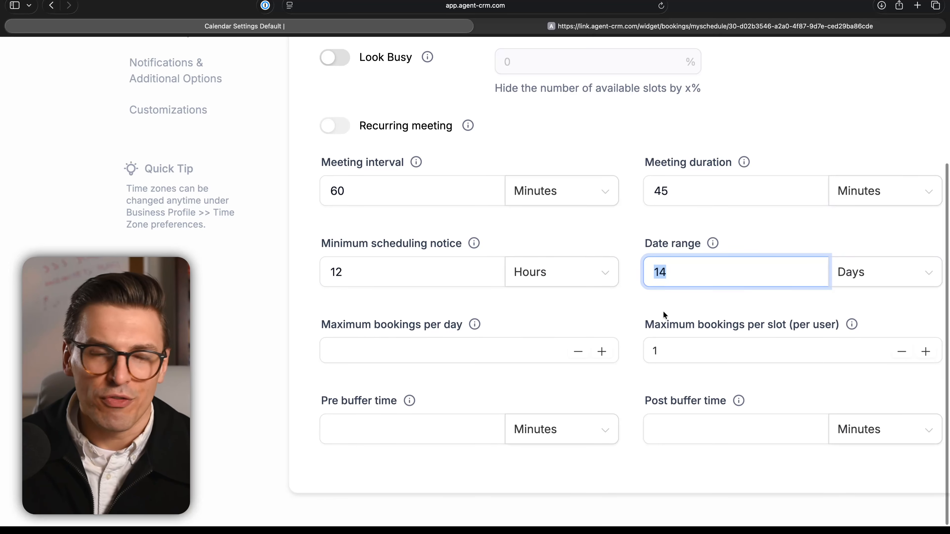
pyautogui.hscroll(1, 663, 311)
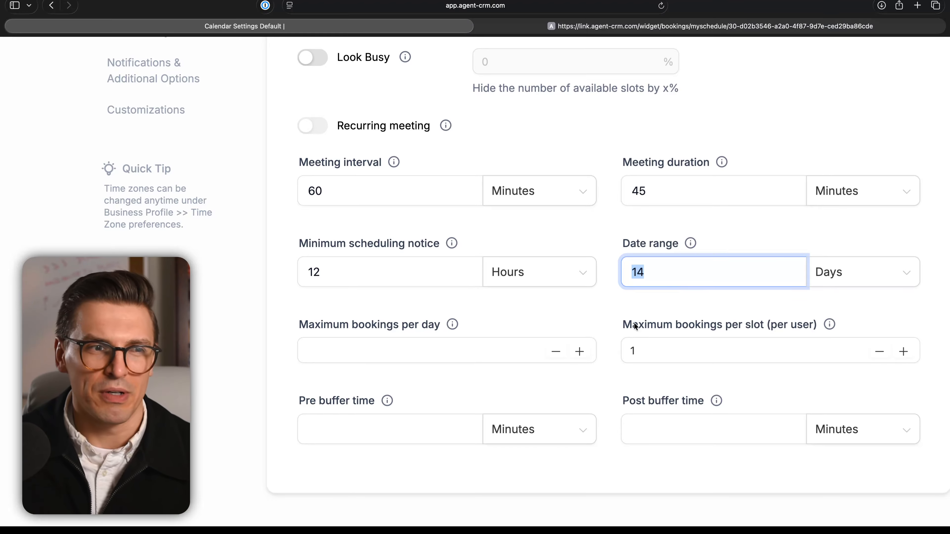
pyautogui.scroll(-1, 634, 326)
pyautogui.click(410, 349)
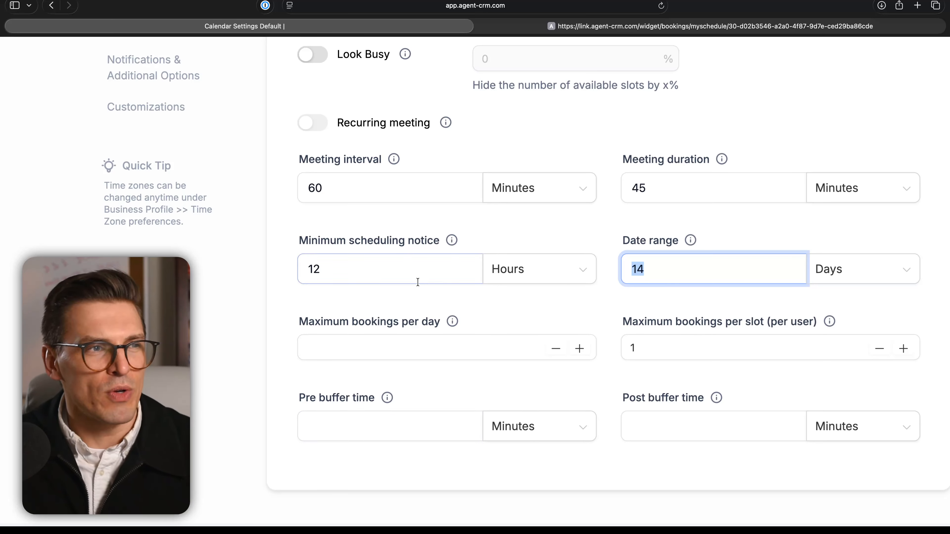
pyautogui.scroll(3, 417, 285)
pyautogui.scroll(3, 420, 284)
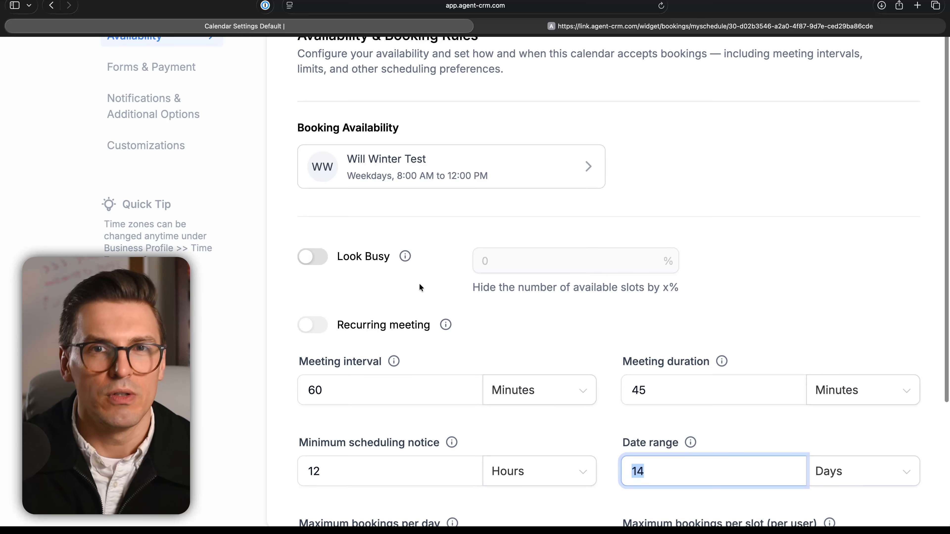
pyautogui.scroll(3, 329, 232)
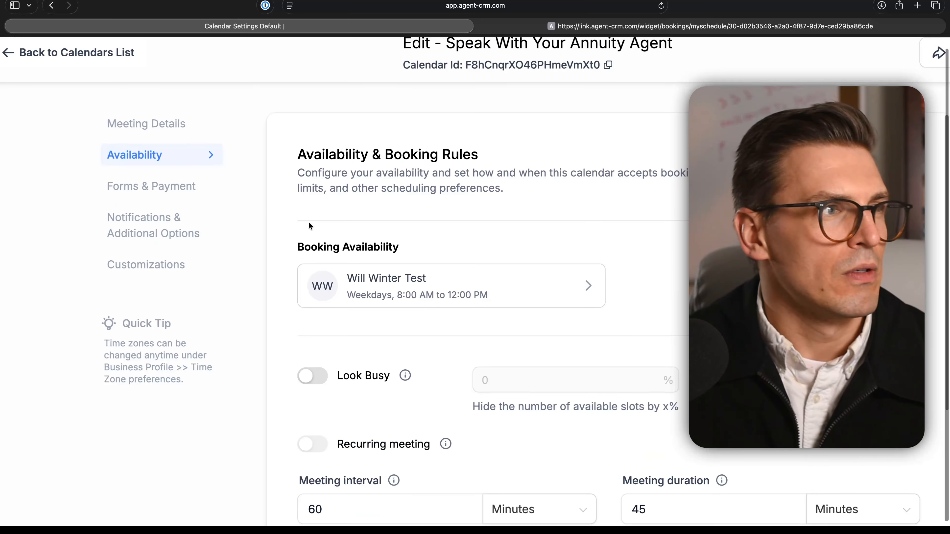
# Step: In the calendar's forms and payment settings, choose Annuities - Lead Intake as the booking form
pyautogui.click(182, 200)
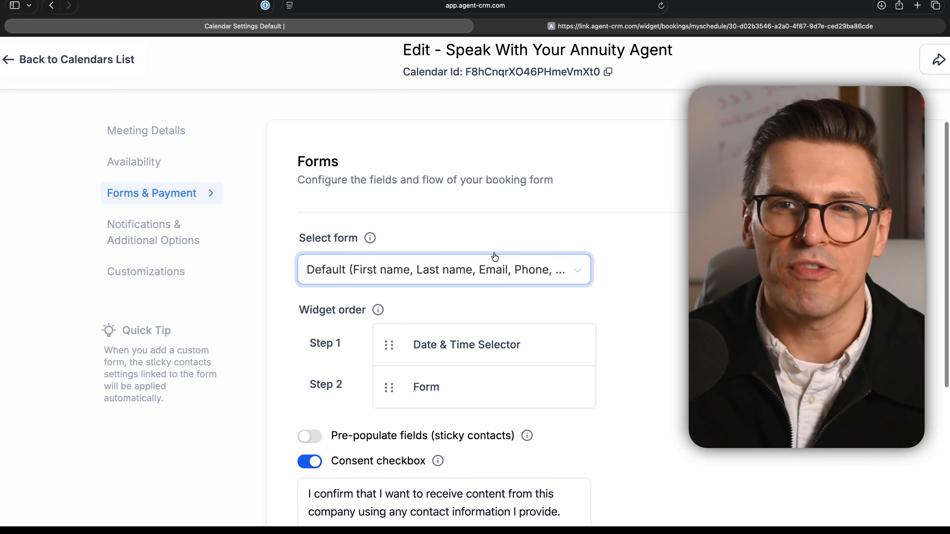
pyautogui.scroll(-5, 493, 262)
pyautogui.scroll(4, 562, 258)
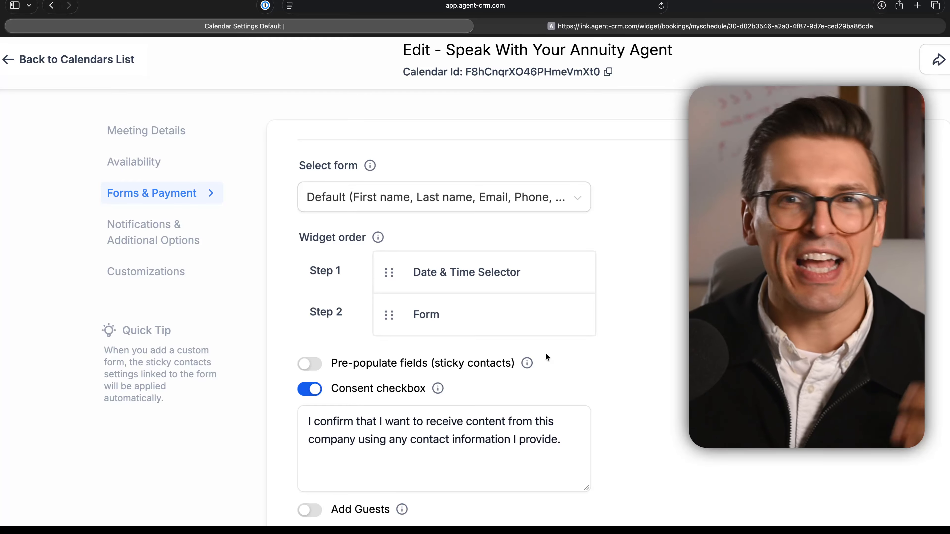
pyautogui.click(485, 209)
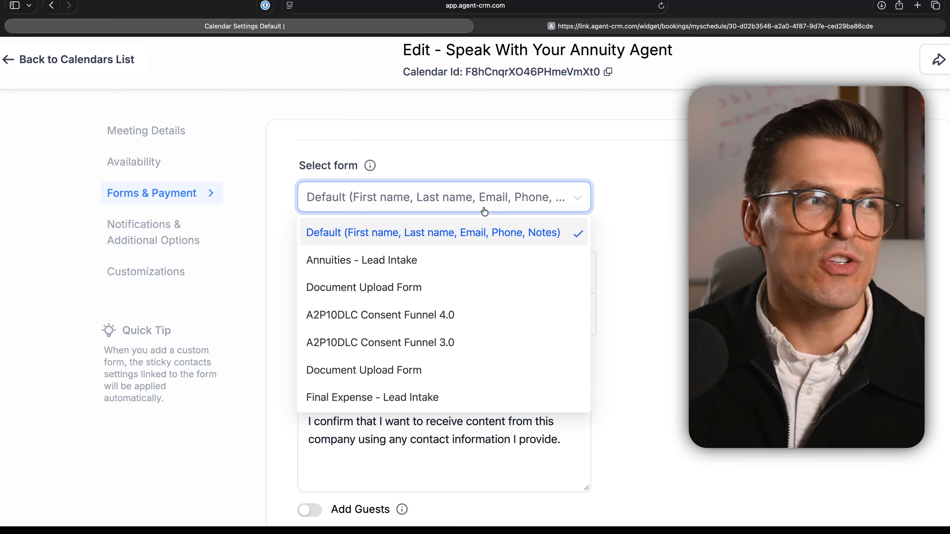
pyautogui.click(470, 259)
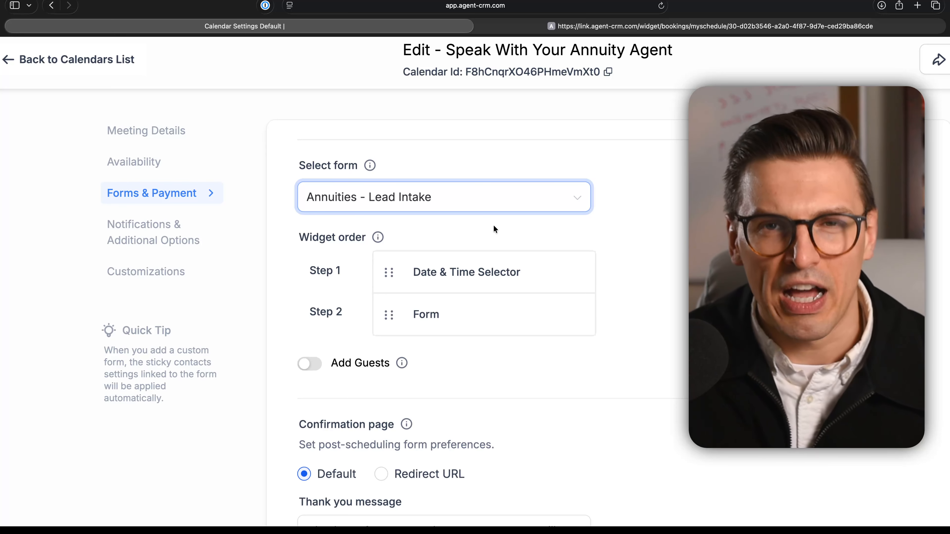
# Step: Review the annuity calendar's Add Guests, confirmation page, Meta pixel, auto-confirm and payment settings without changing them
pyautogui.scroll(-4, 584, 326)
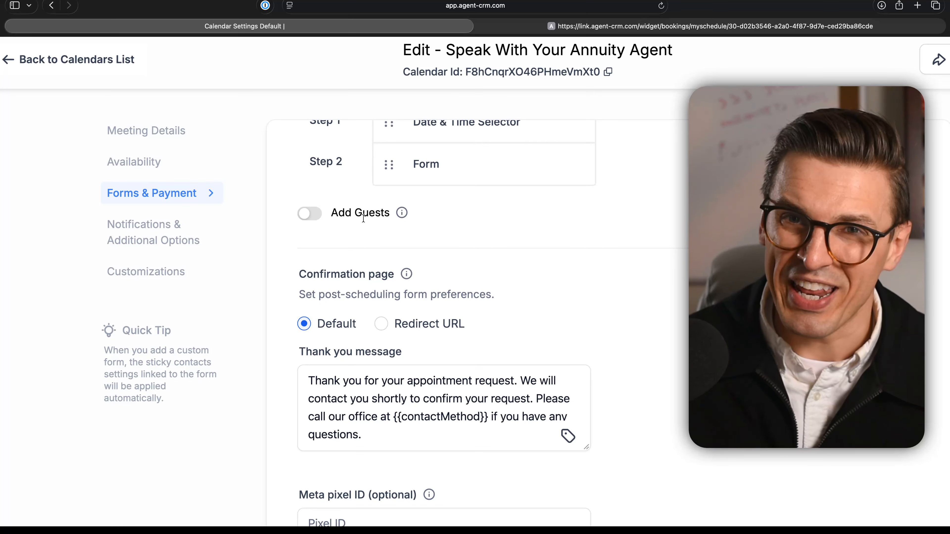
pyautogui.click(318, 214)
pyautogui.click(318, 214)
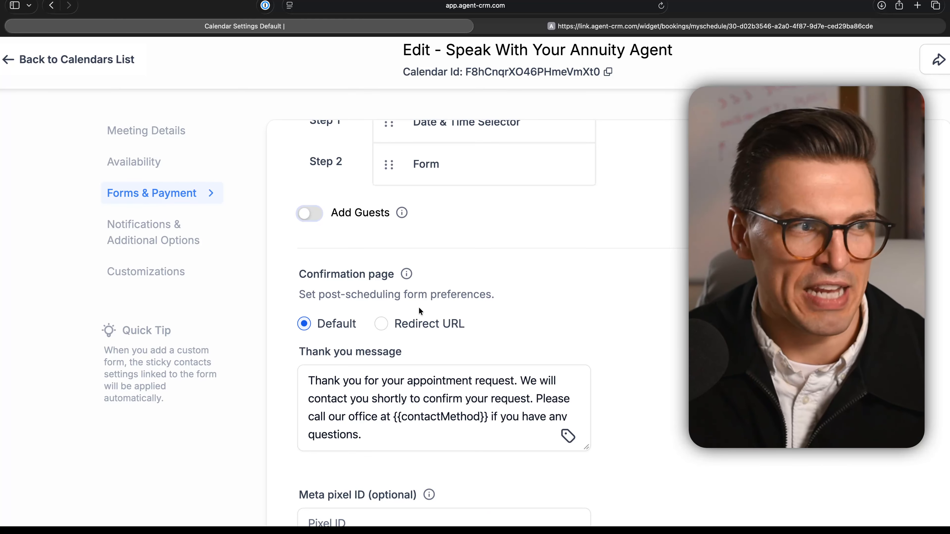
pyautogui.scroll(-5, 418, 307)
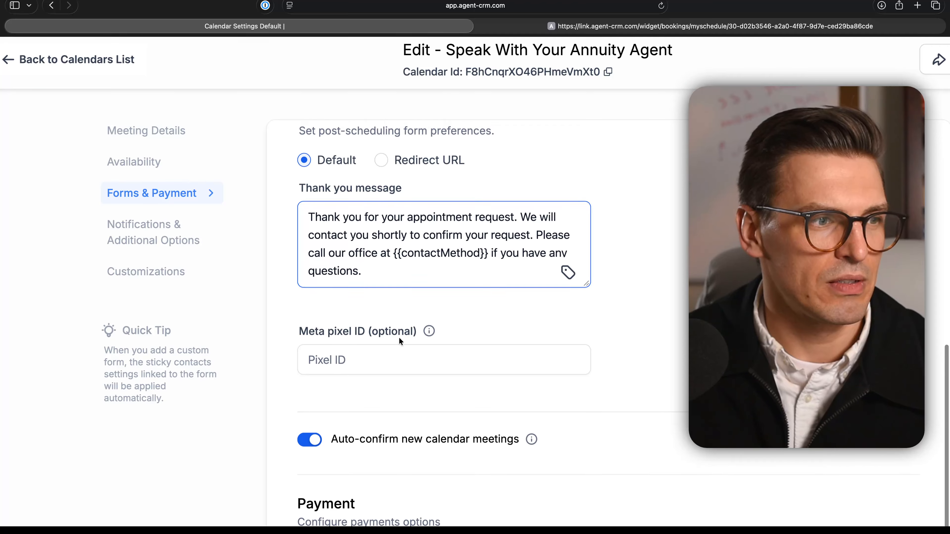
pyautogui.scroll(-5, 395, 346)
pyautogui.moveTo(467, 262)
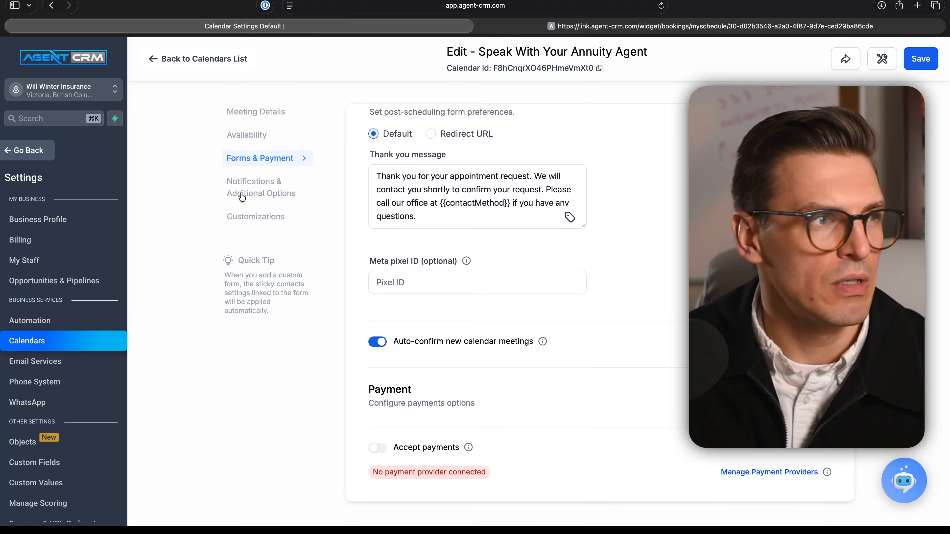
# Step: Open the annuity calendar's notification settings and examine the channels offered for booked, cancelled, rescheduled, reminder and follow-up alerts
pyautogui.click(242, 197)
pyautogui.scroll(5, 500, 263)
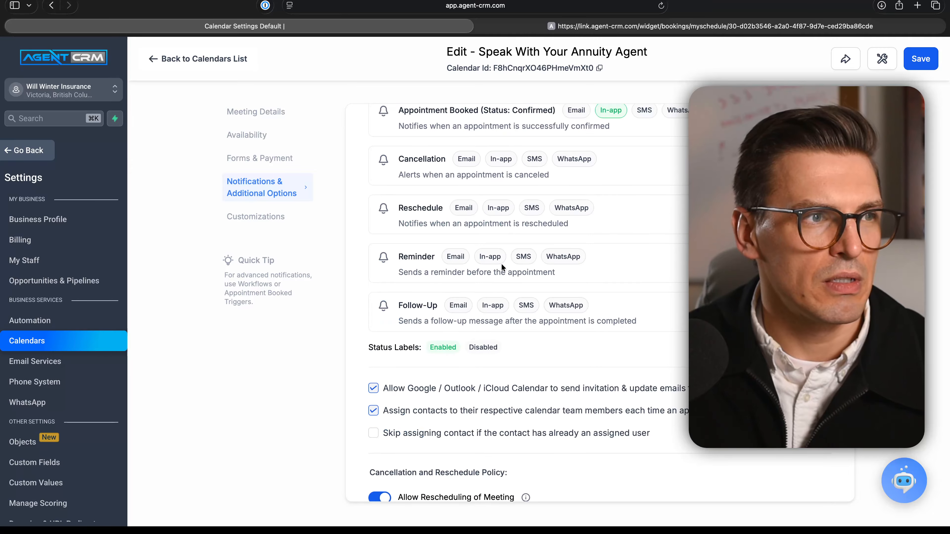
pyautogui.scroll(2, 501, 263)
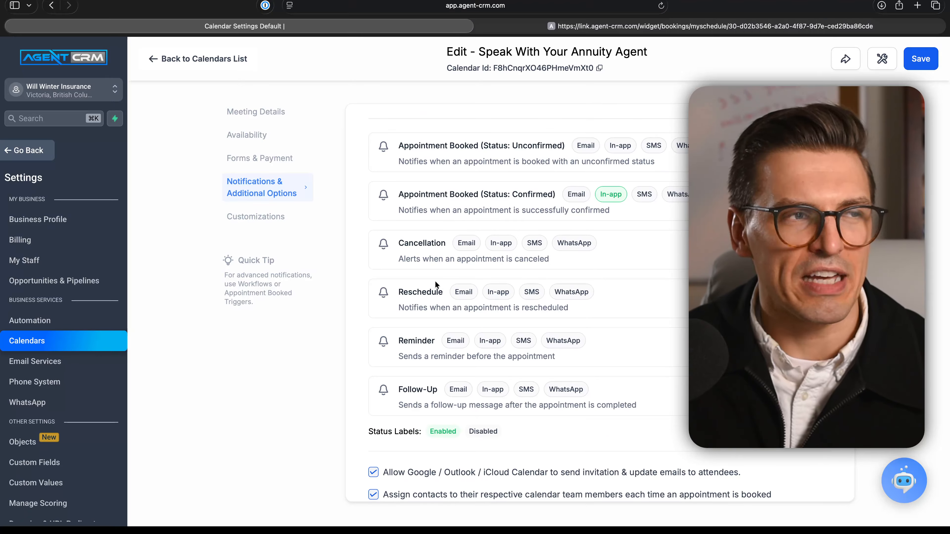
pyautogui.scroll(2, 443, 282)
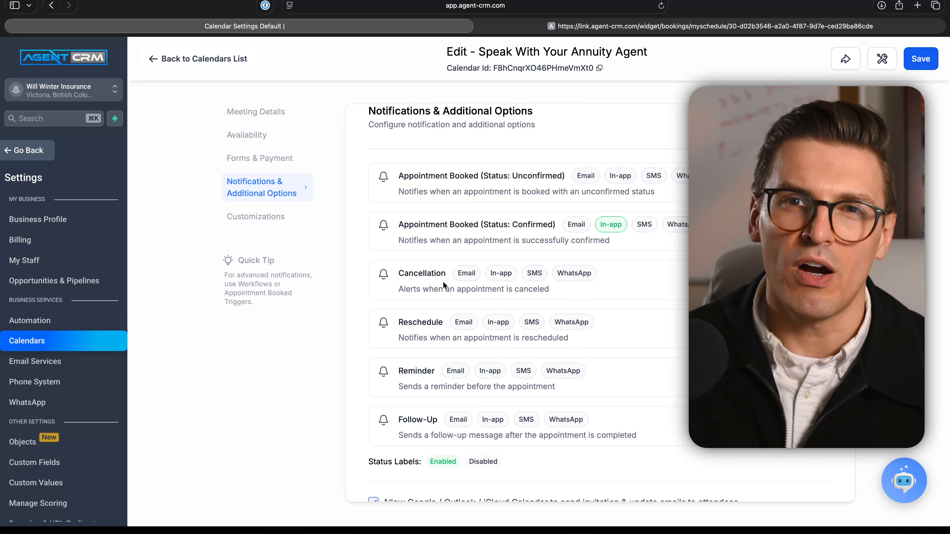
pyautogui.scroll(3, 449, 235)
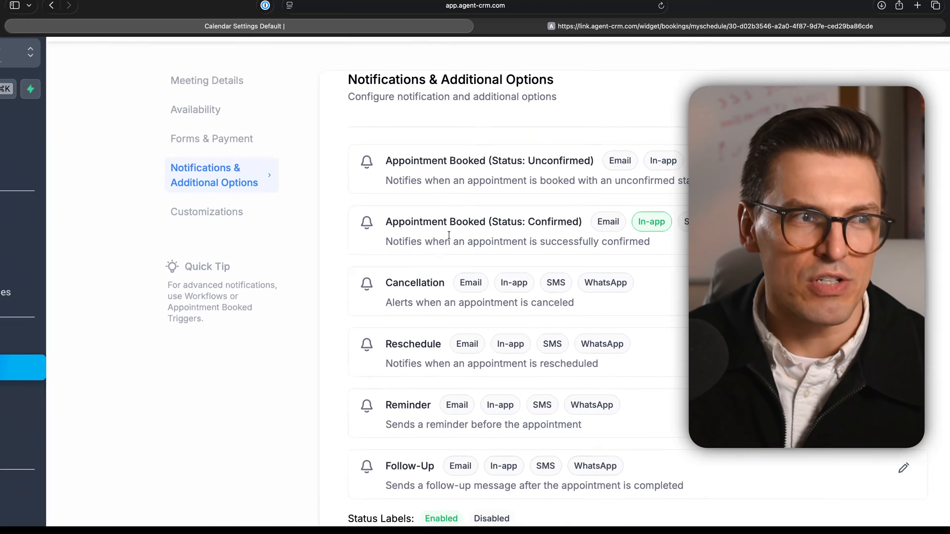
pyautogui.scroll(3, 449, 235)
pyautogui.scroll(2, 449, 235)
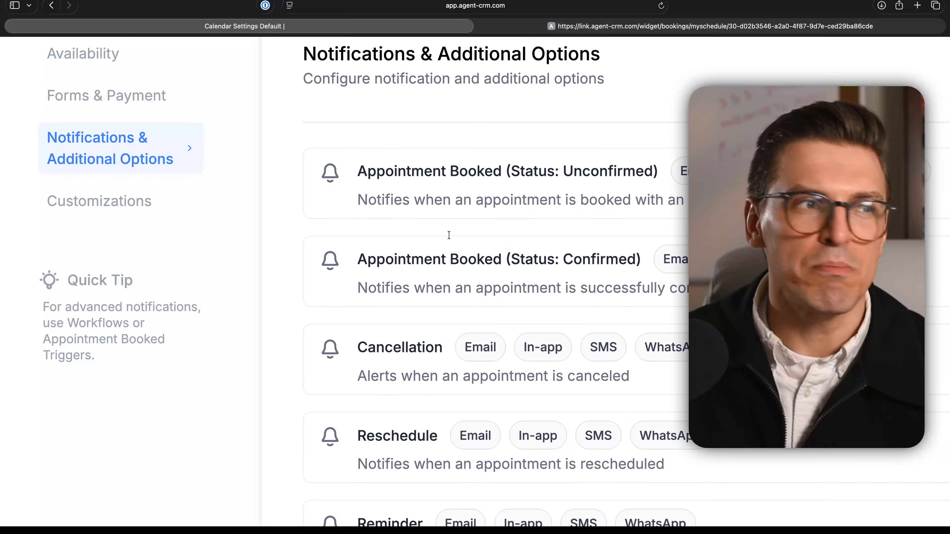
pyautogui.hscroll(3, 514, 209)
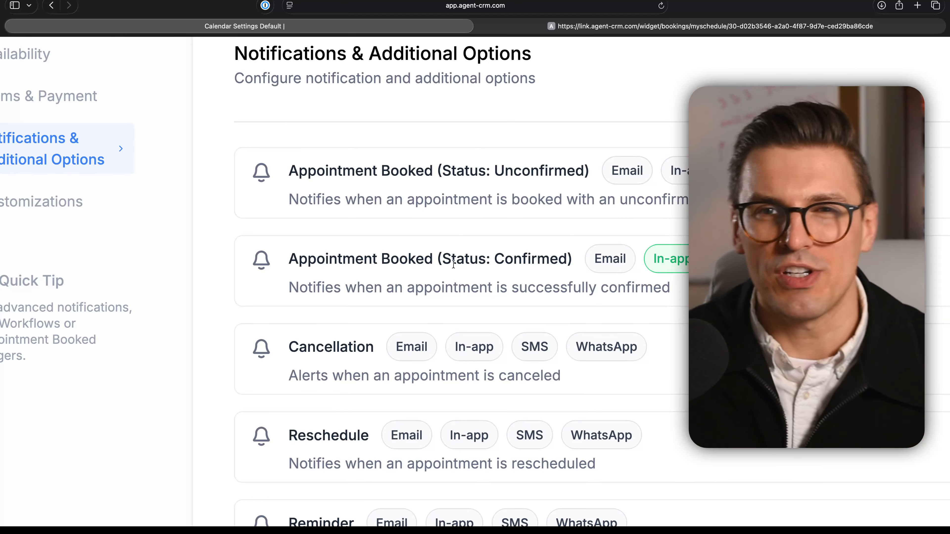
# Step: Review the calendar invitation and contact assignment options, the cancellation and reschedule policy, and the meeting invite notes
pyautogui.scroll(-5, 459, 327)
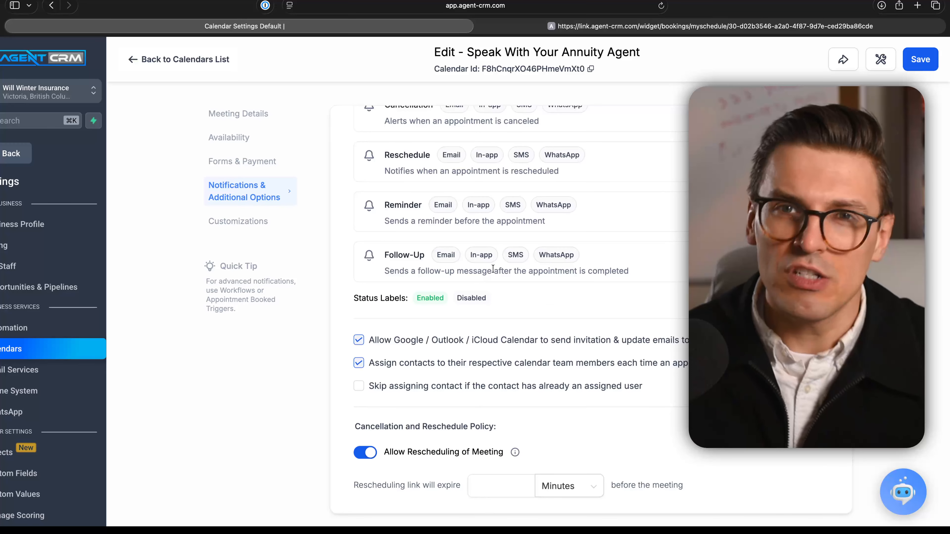
pyautogui.scroll(-2, 529, 318)
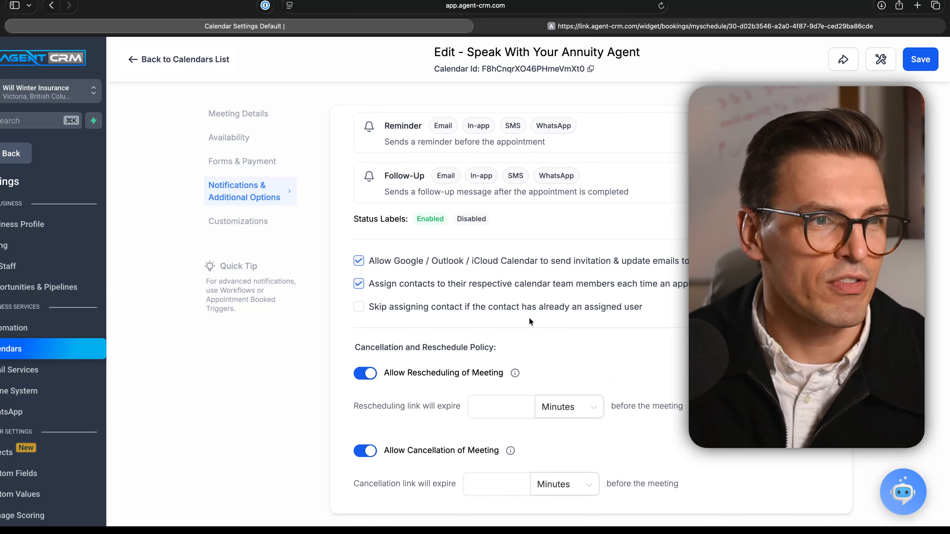
pyautogui.scroll(-1, 530, 318)
pyautogui.scroll(-3, 450, 349)
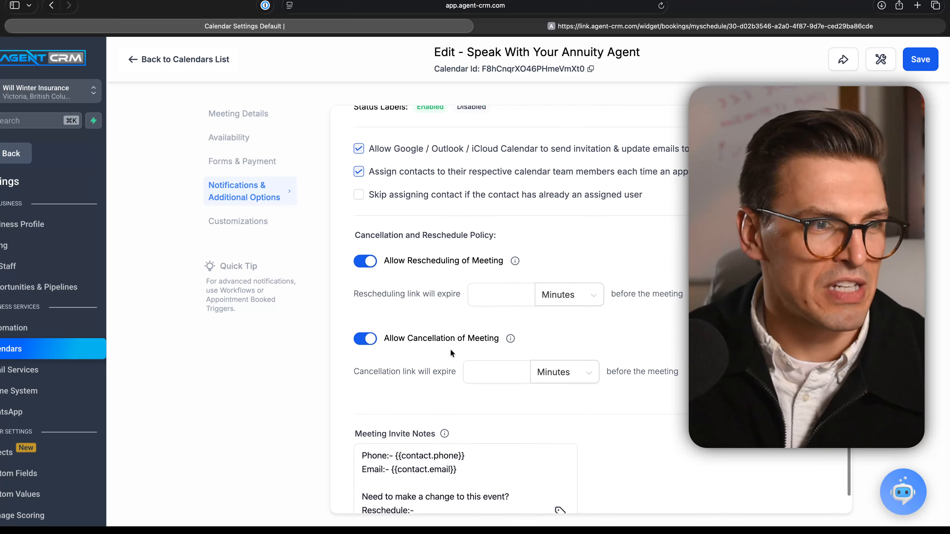
pyautogui.scroll(-1, 462, 342)
pyautogui.click(463, 342)
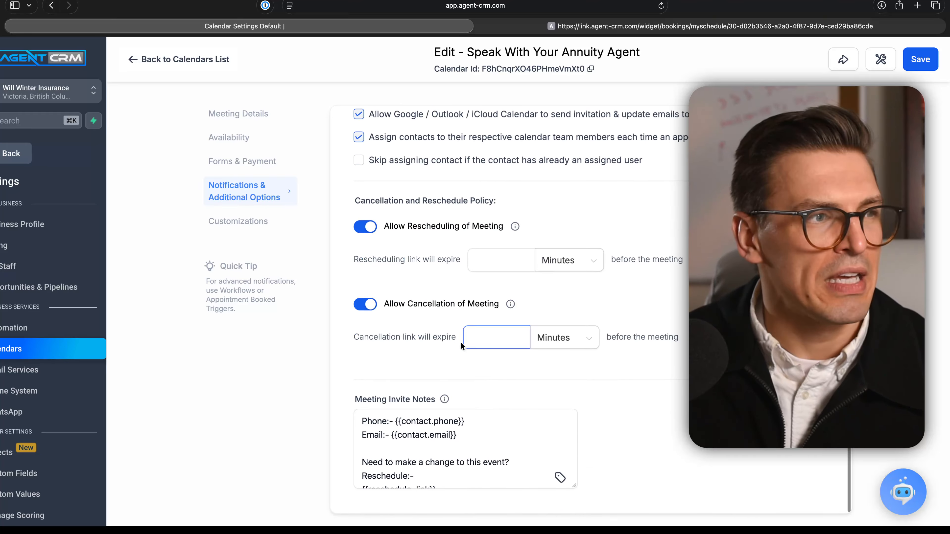
# Step: Review the booking widget's customizations, such as colors, button text, custom code and staff selection, and save the annuity calendar
pyautogui.click(255, 221)
pyautogui.scroll(2, 614, 218)
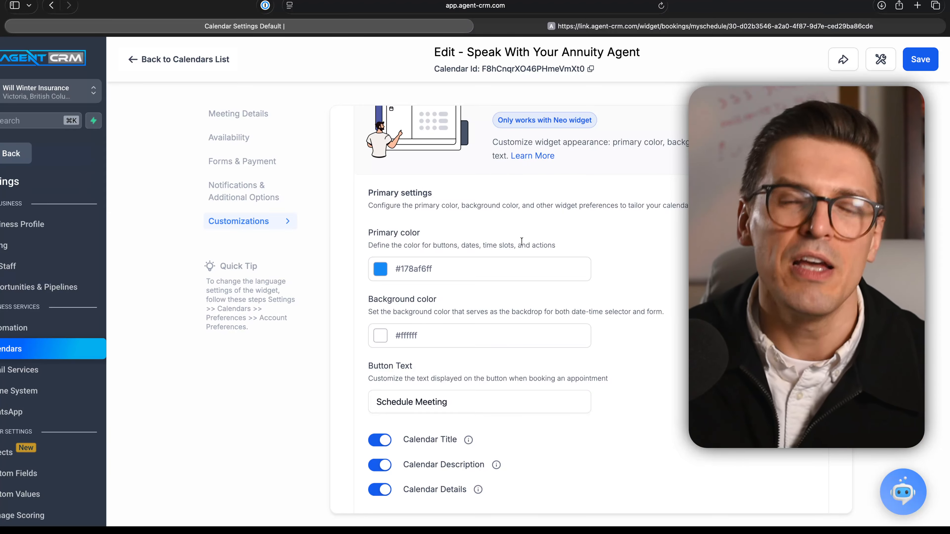
pyautogui.scroll(-7, 521, 243)
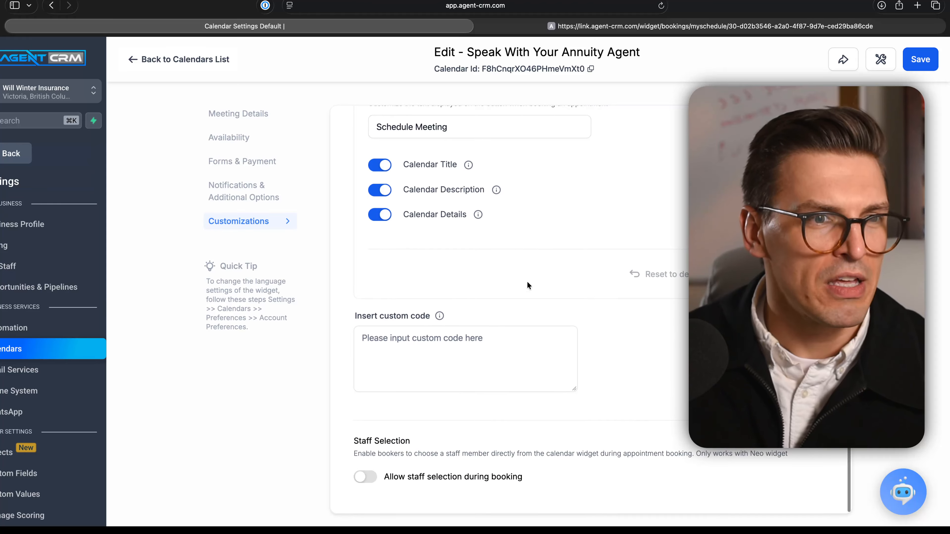
pyautogui.scroll(-1, 527, 282)
pyautogui.scroll(6, 526, 281)
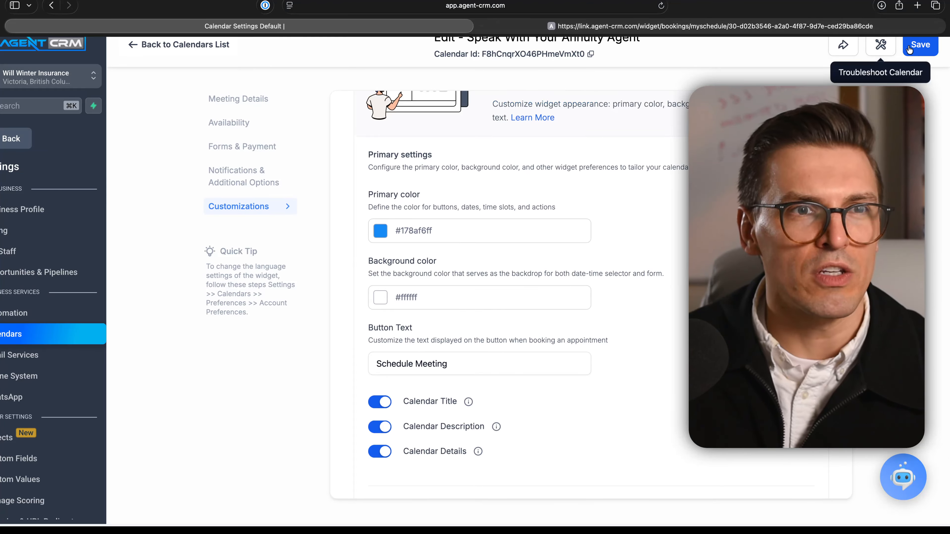
pyautogui.click(918, 44)
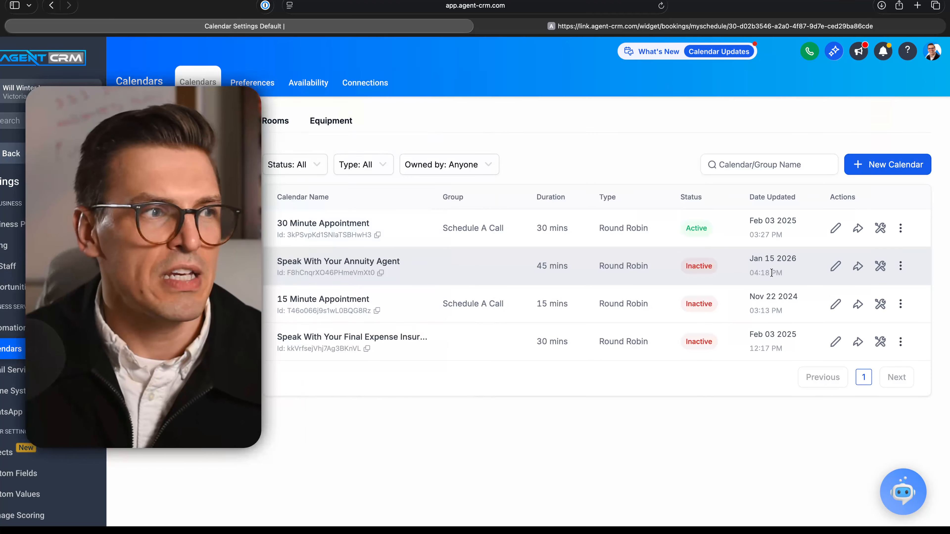
# Step: Activate the Speak With Your Annuity Agent calendar from the calendars list and confirm the activation
pyautogui.click(900, 267)
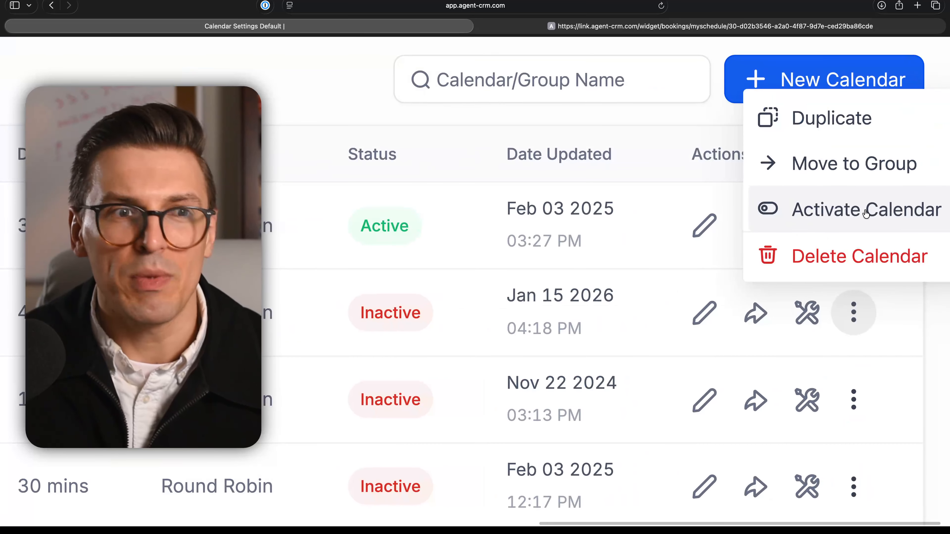
pyautogui.click(816, 213)
pyautogui.click(669, 340)
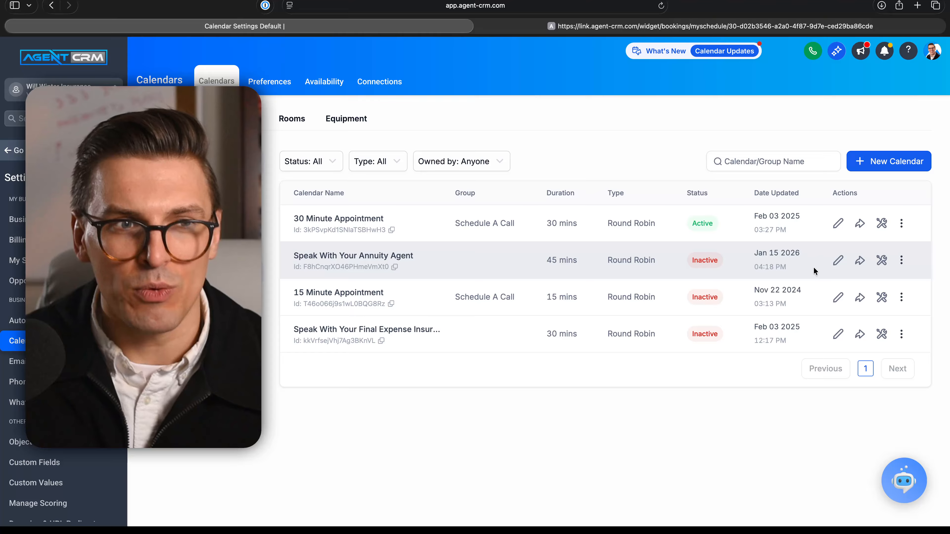
pyautogui.click(899, 261)
pyautogui.click(902, 217)
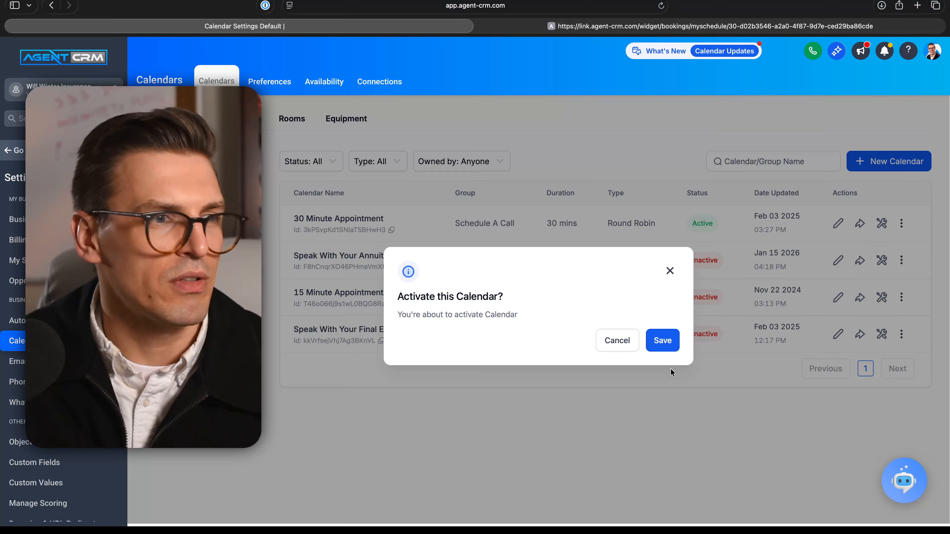
pyautogui.click(654, 346)
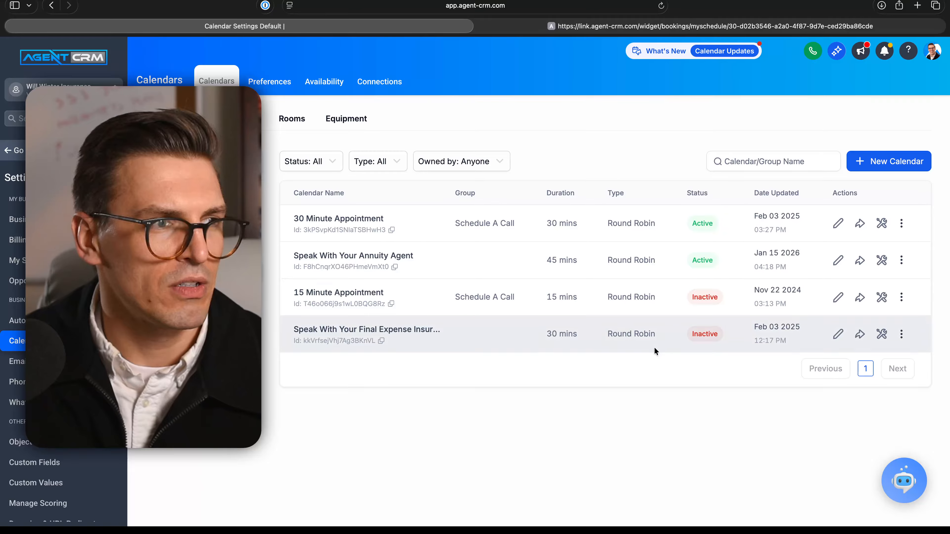
pyautogui.scroll(4, 710, 283)
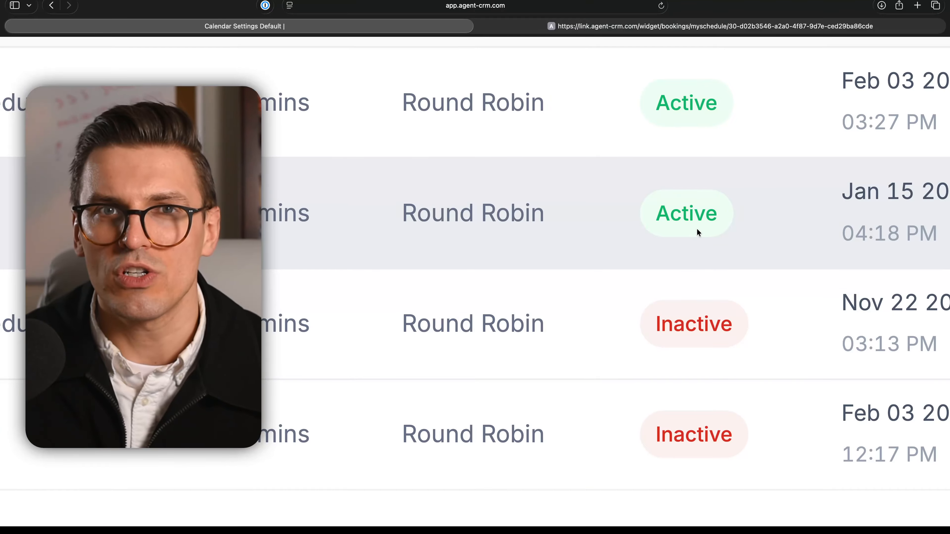
pyautogui.scroll(-5, 697, 228)
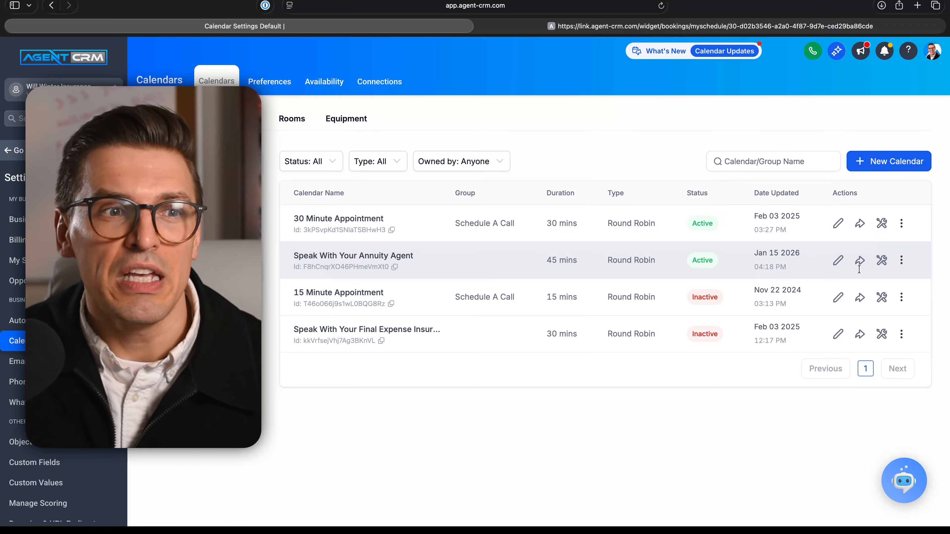
# Step: Copy the annuity calendar's scheduling link from its sharing options and open that link in a new browser tab
pyautogui.click(859, 263)
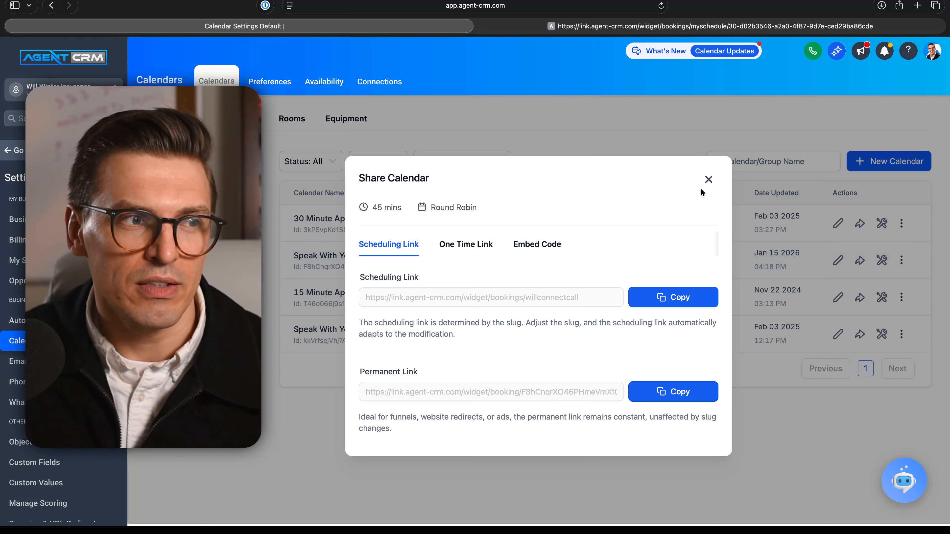
pyautogui.scroll(5, 661, 271)
pyautogui.scroll(-5, 681, 327)
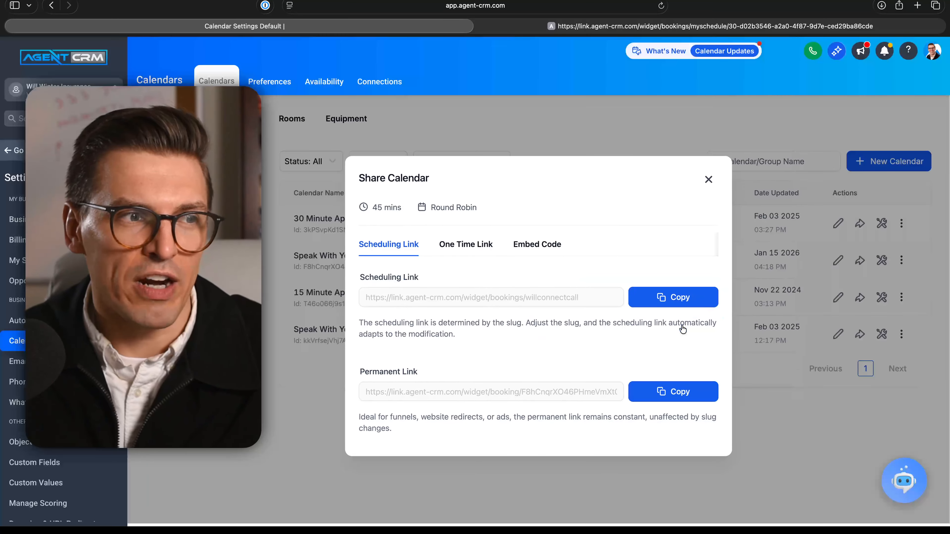
pyautogui.click(689, 300)
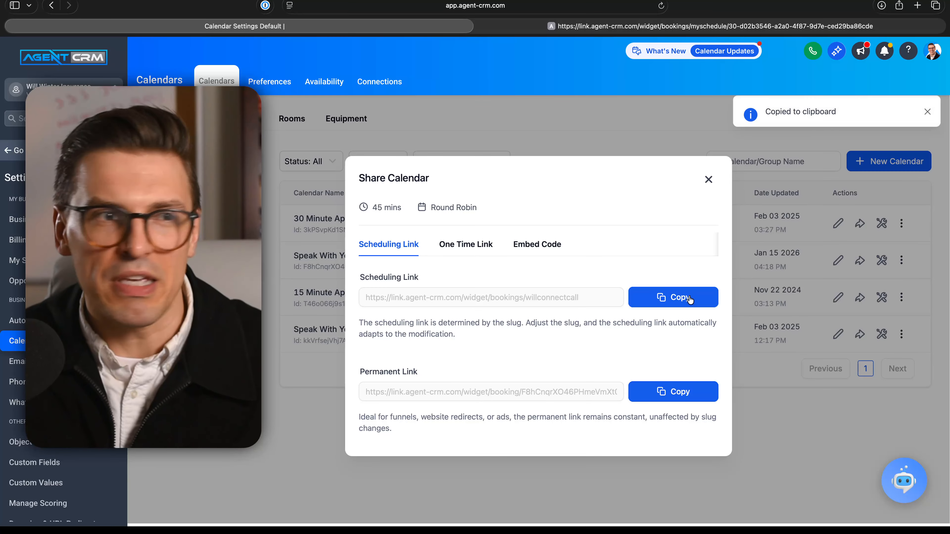
pyautogui.click(914, 6)
pyautogui.press('super+v')
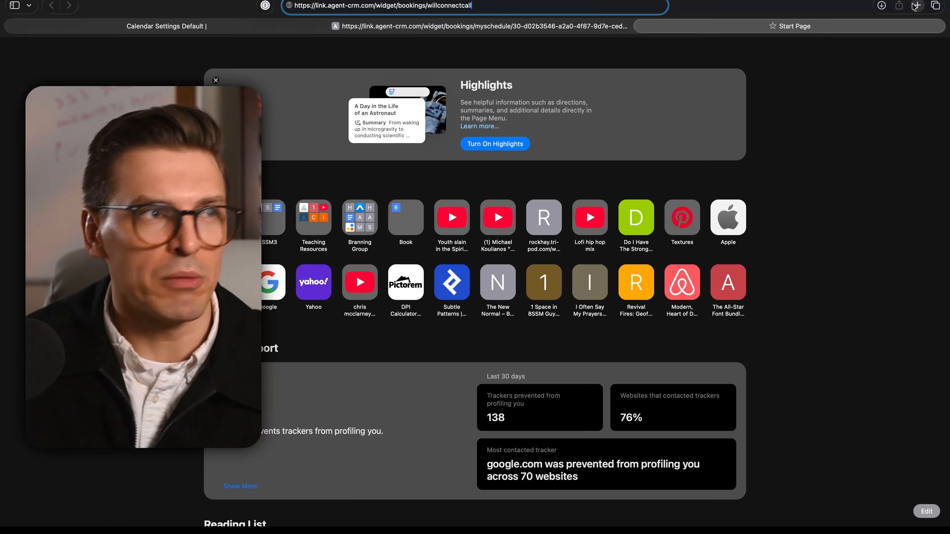
pyautogui.press('Return')
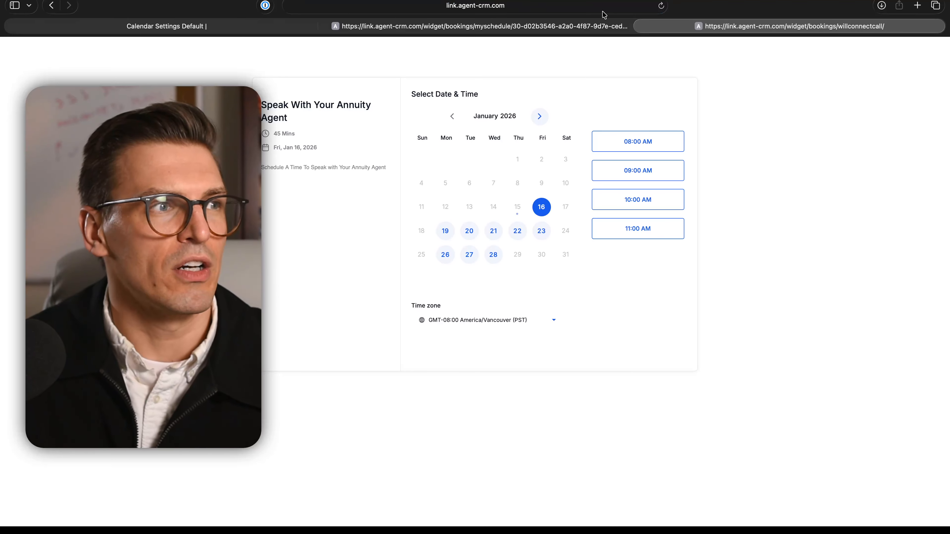
# Step: Preview the booking flow by selecting the 08:00 AM slot on January 16, 2026 and proceeding to the contact details form
pyautogui.scroll(5, 495, 77)
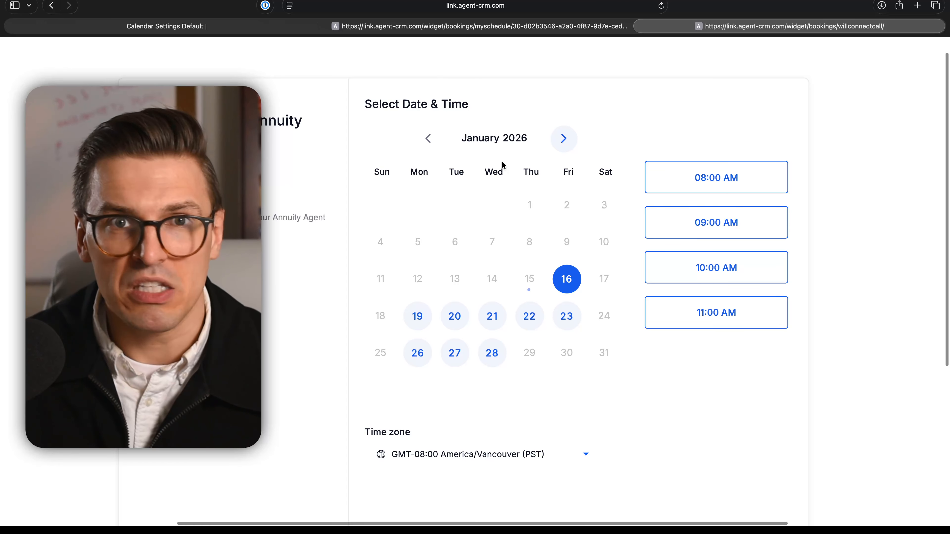
pyautogui.scroll(-5, 504, 165)
pyautogui.click(632, 148)
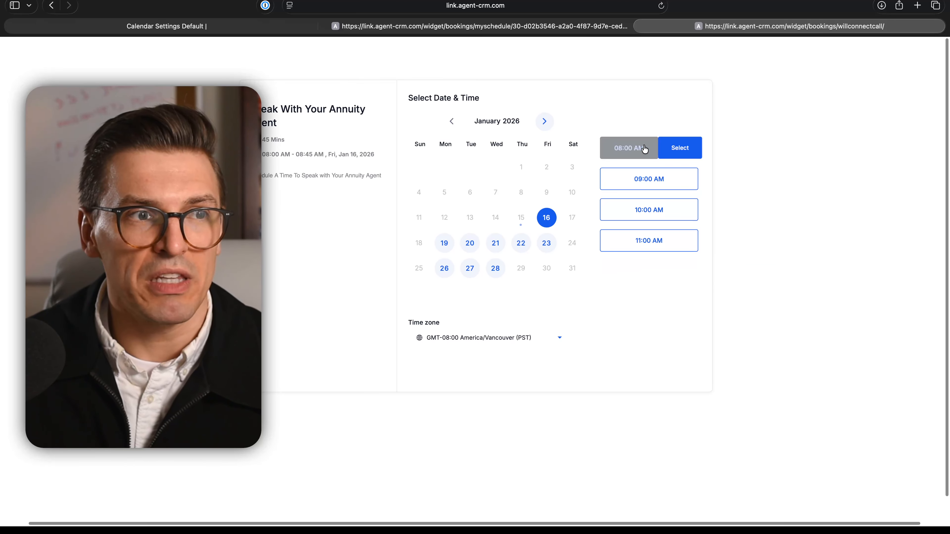
pyautogui.click(679, 152)
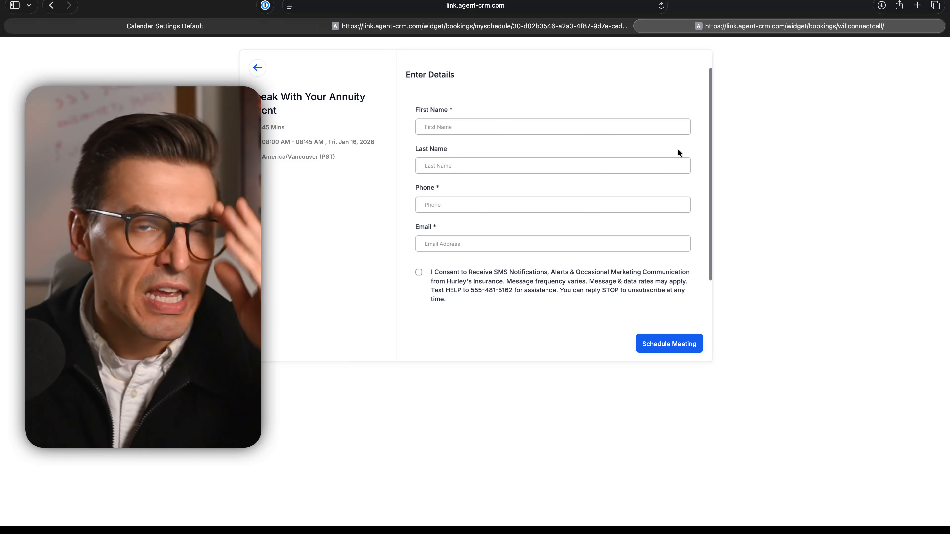
# Step: Return to the CRM, close the Share Calendar dialog, and open the Account Customizer
pyautogui.click(161, 32)
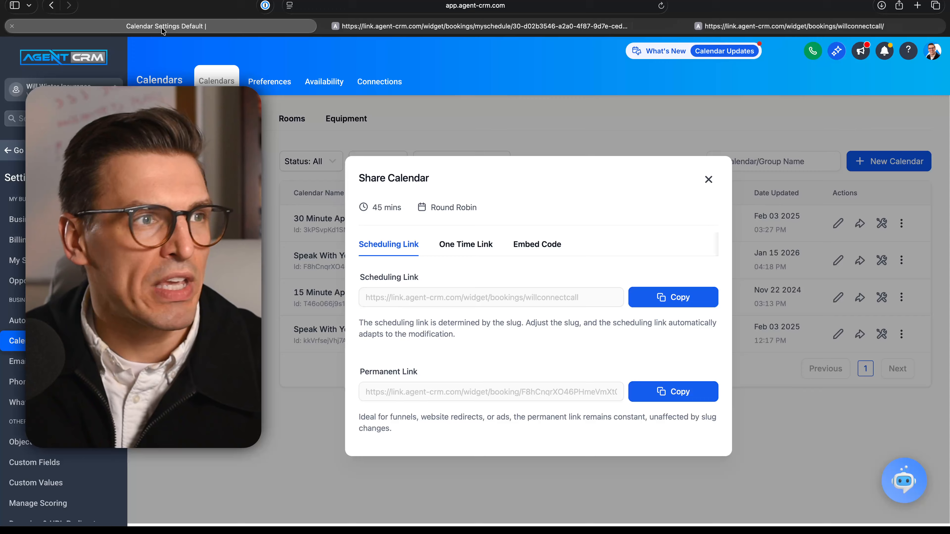
pyautogui.click(708, 181)
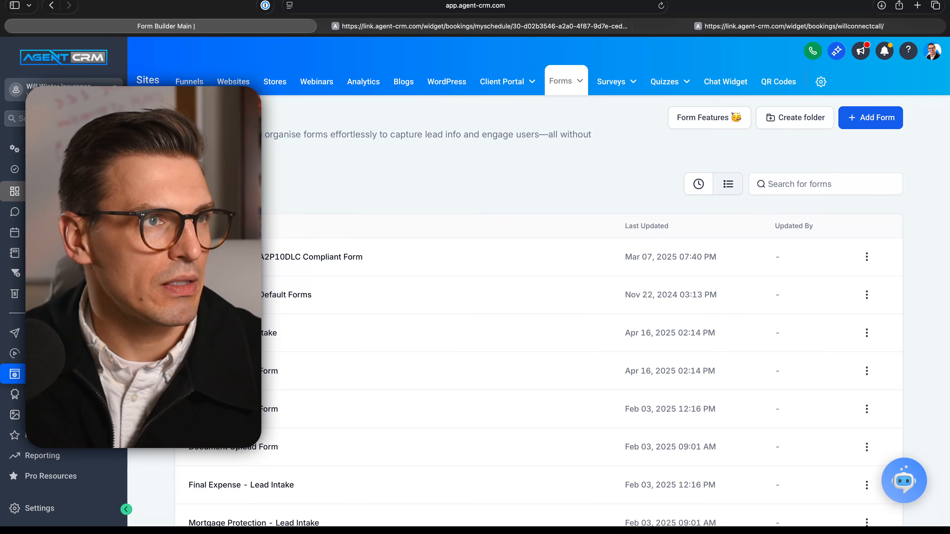
pyautogui.click(56, 150)
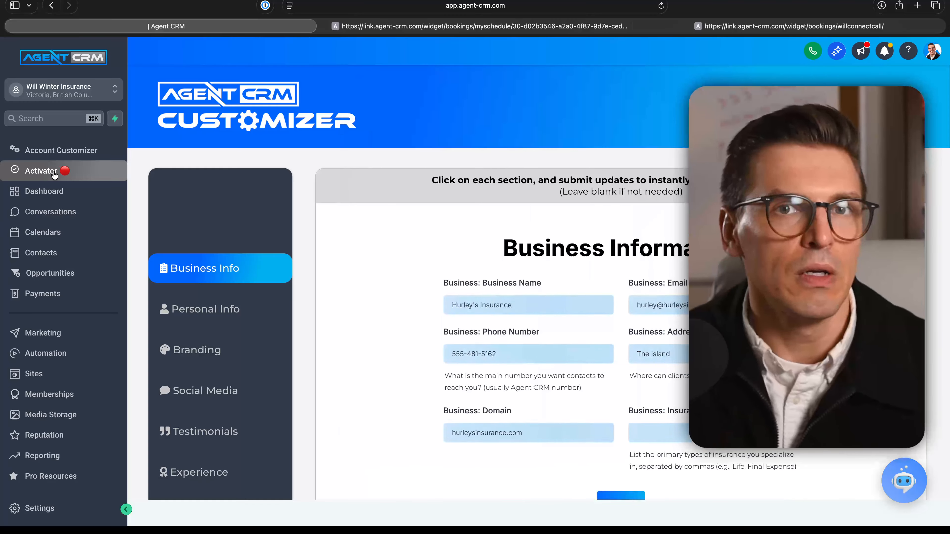
# Step: Open the Calendars section of the customizer and choose Final Expense as the product
pyautogui.scroll(-4, 228, 359)
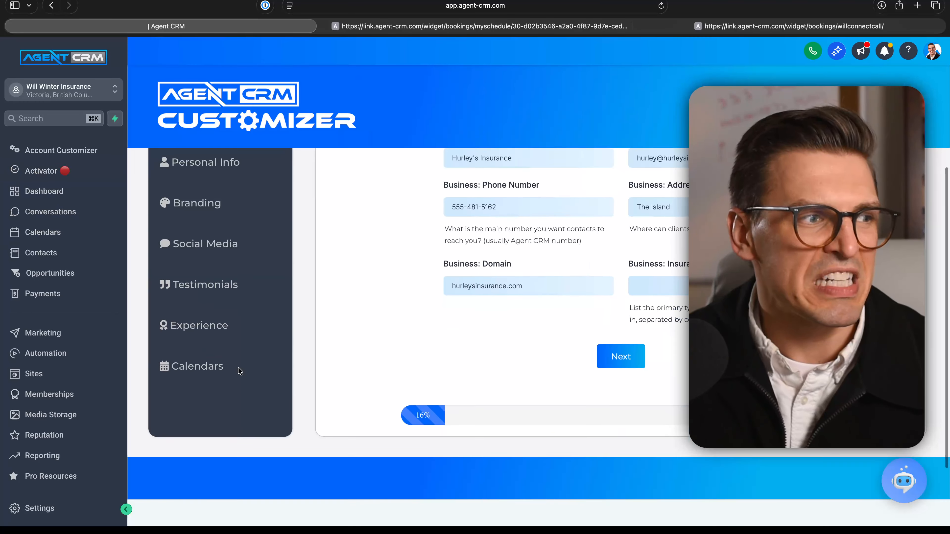
pyautogui.click(203, 374)
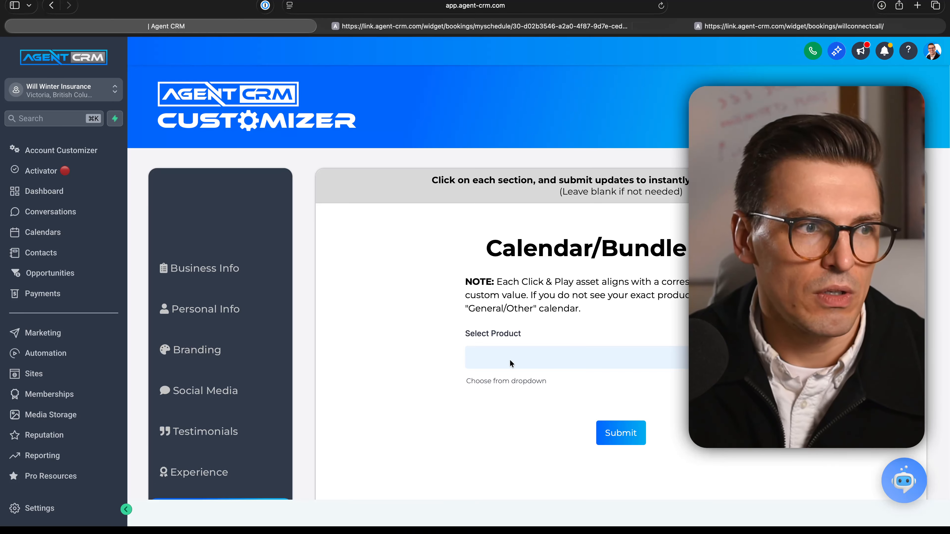
pyautogui.click(511, 364)
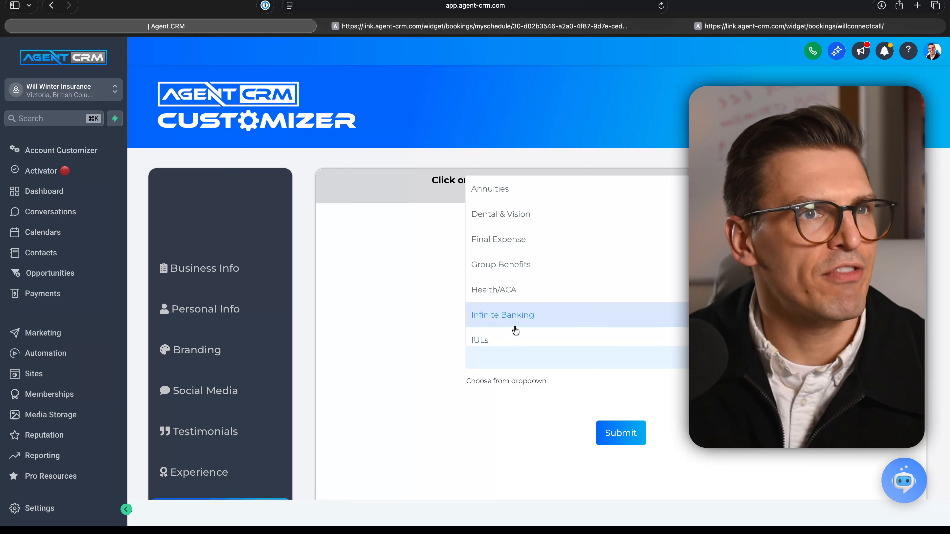
pyautogui.scroll(-5, 516, 322)
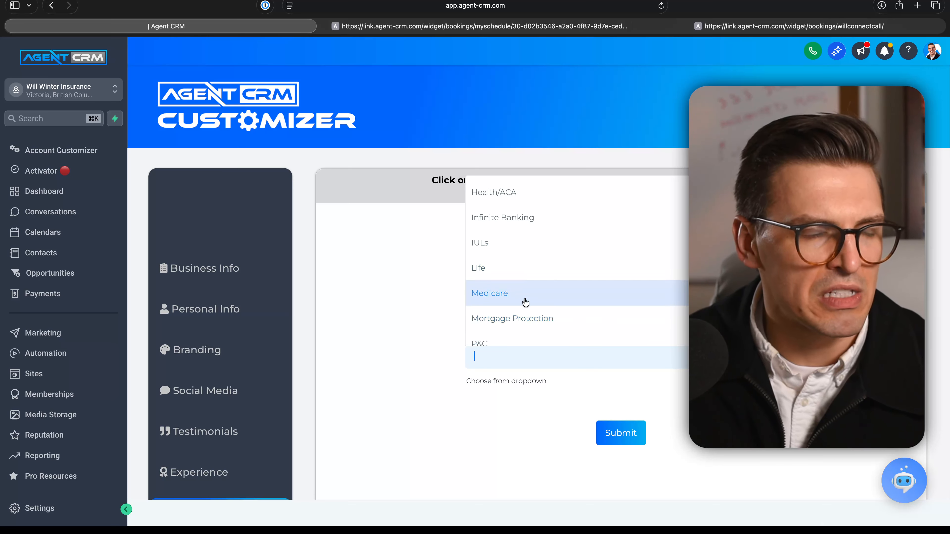
pyautogui.scroll(5, 526, 303)
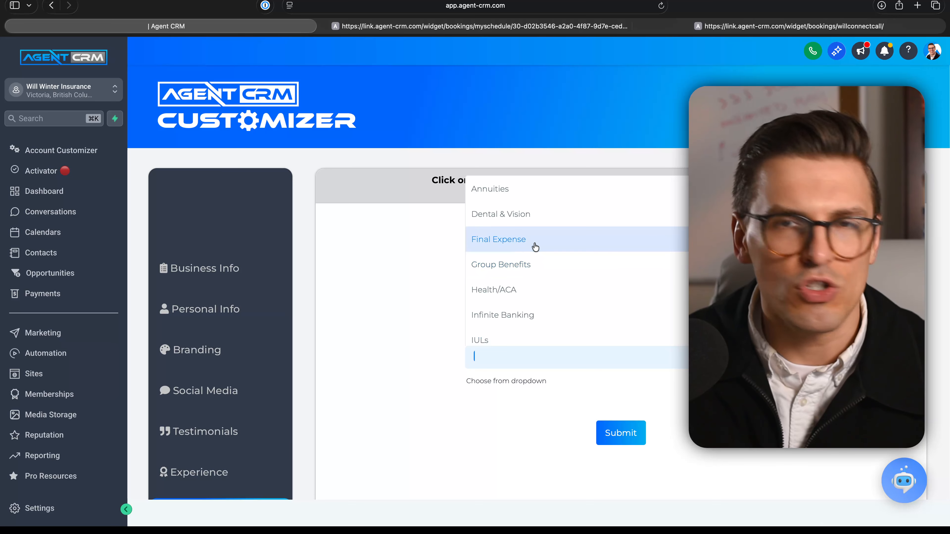
pyautogui.click(535, 245)
# Step: Paste the copied willconnectcall booking link as the Final Expense calendar and submit the customizer update
pyautogui.scroll(-1, 583, 420)
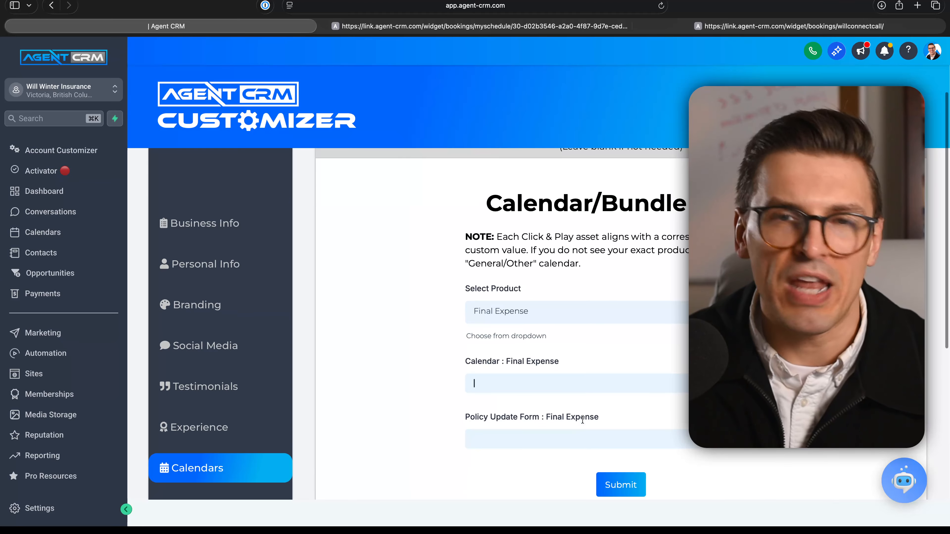
pyautogui.press('super+v')
pyautogui.scroll(5, 536, 387)
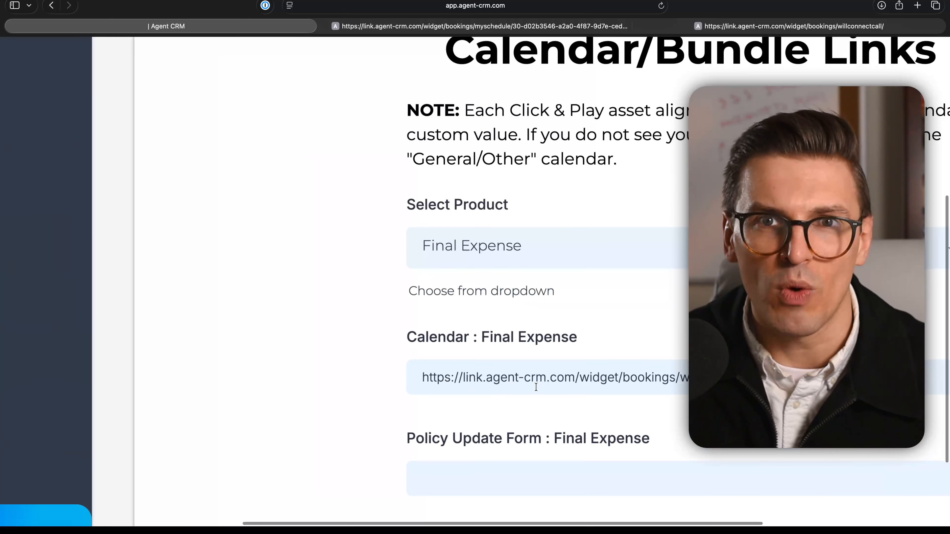
pyautogui.hscroll(2, 553, 310)
pyautogui.scroll(-3, 552, 356)
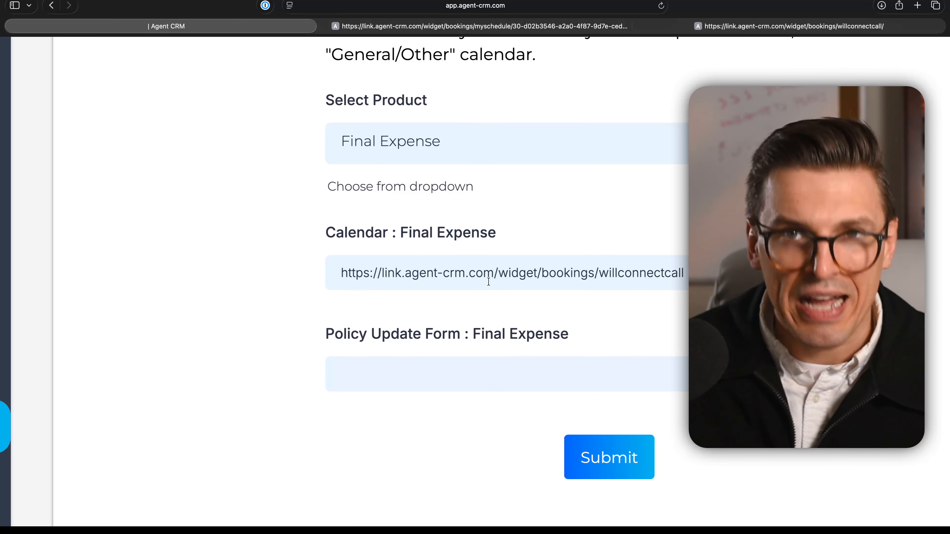
pyautogui.scroll(-5, 475, 299)
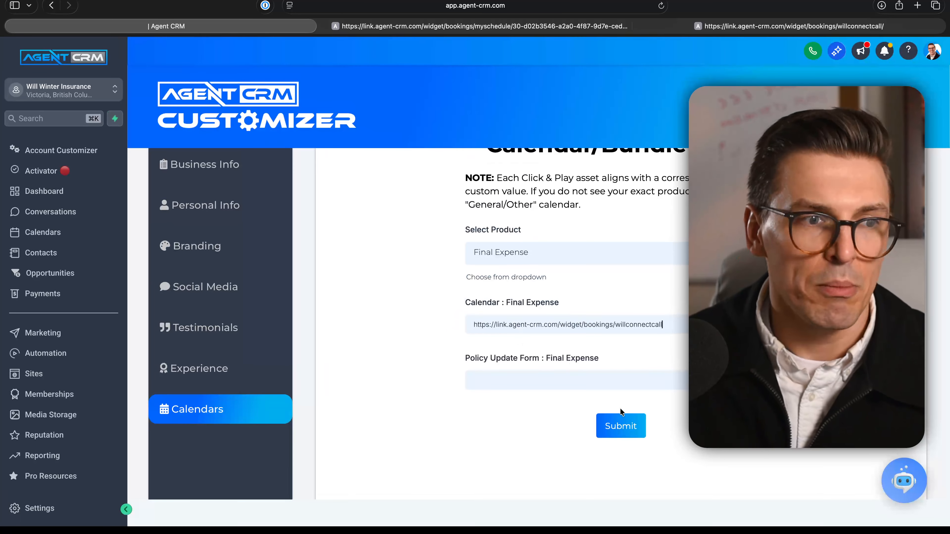
pyautogui.click(621, 425)
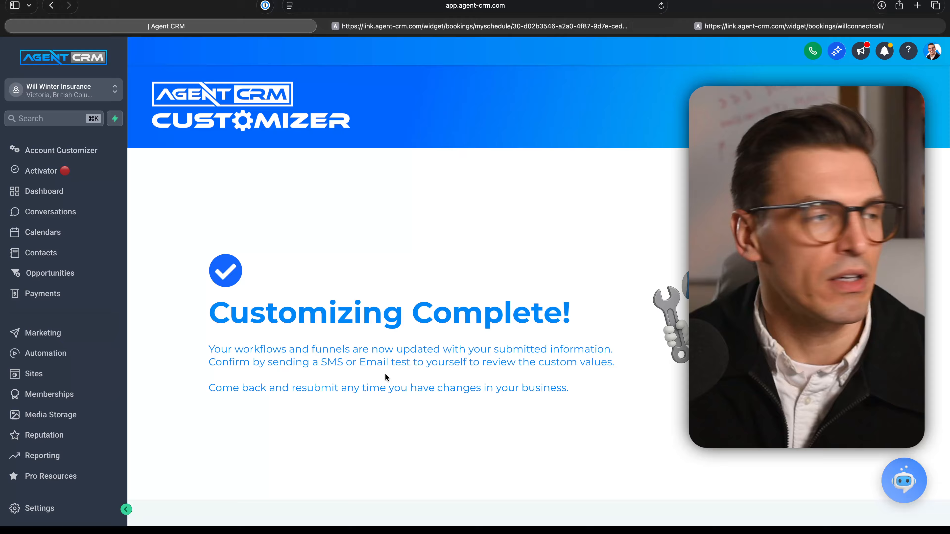
# Step: Open Final Expense Funnel (Branning Bundle) from the Final Expense Funnels folder in Sites
pyautogui.click(46, 377)
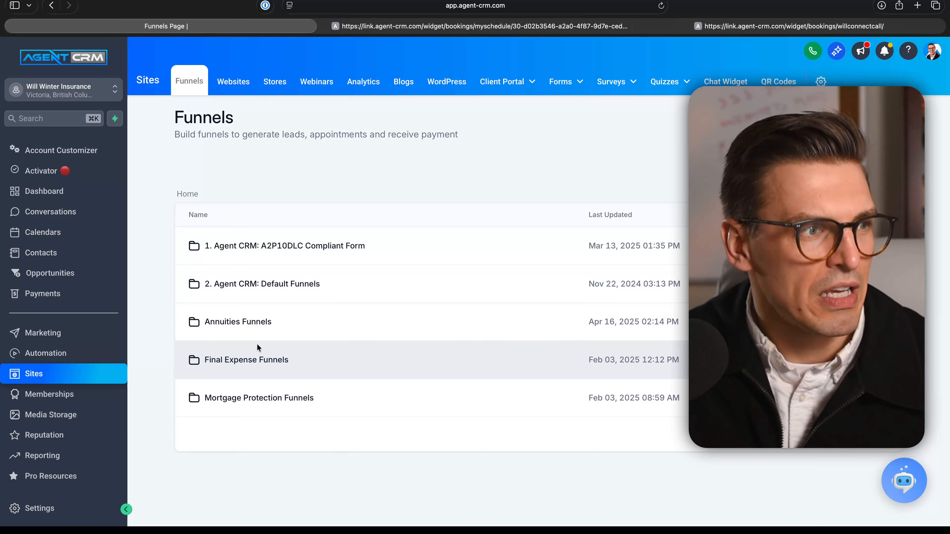
pyautogui.click(242, 365)
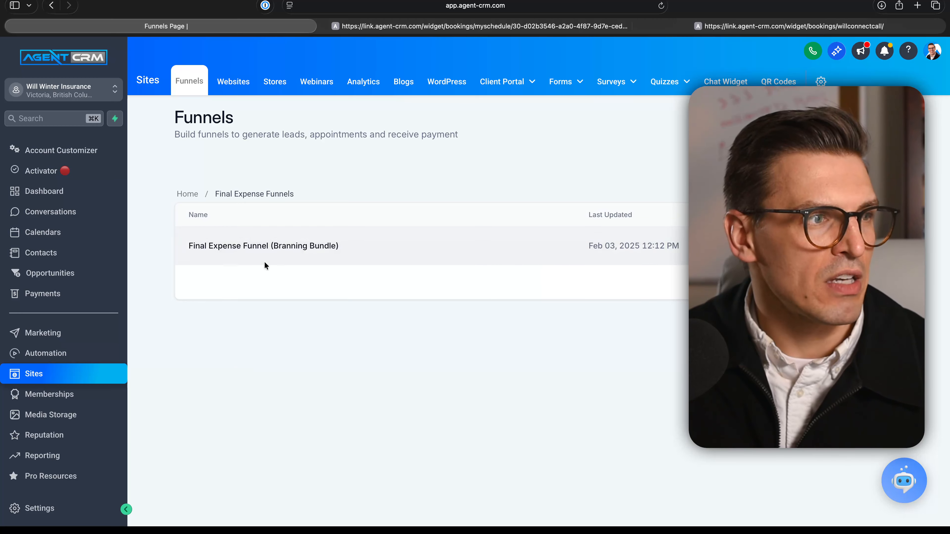
pyautogui.click(273, 247)
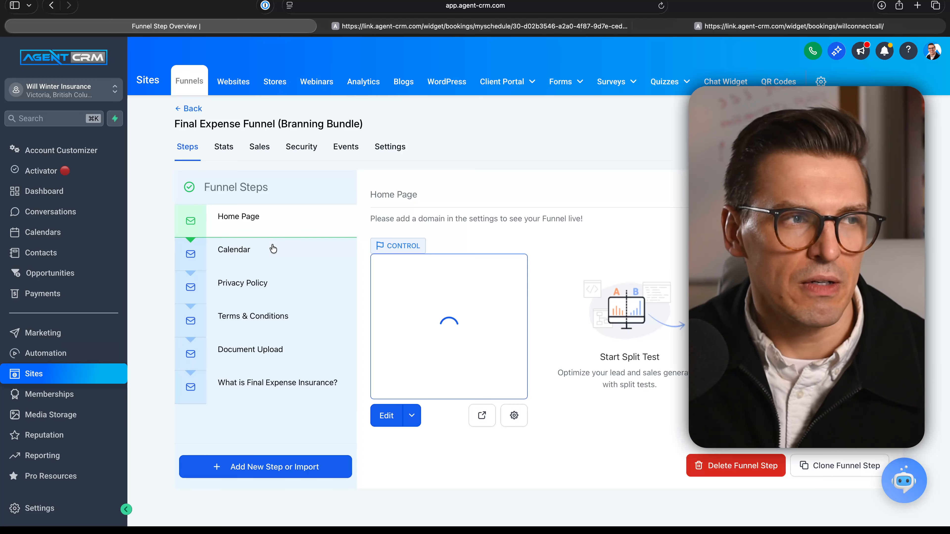
# Step: View the page of the funnel's Calendar step and look through its consultation, questions and testimonials sections
pyautogui.scroll(5, 508, 221)
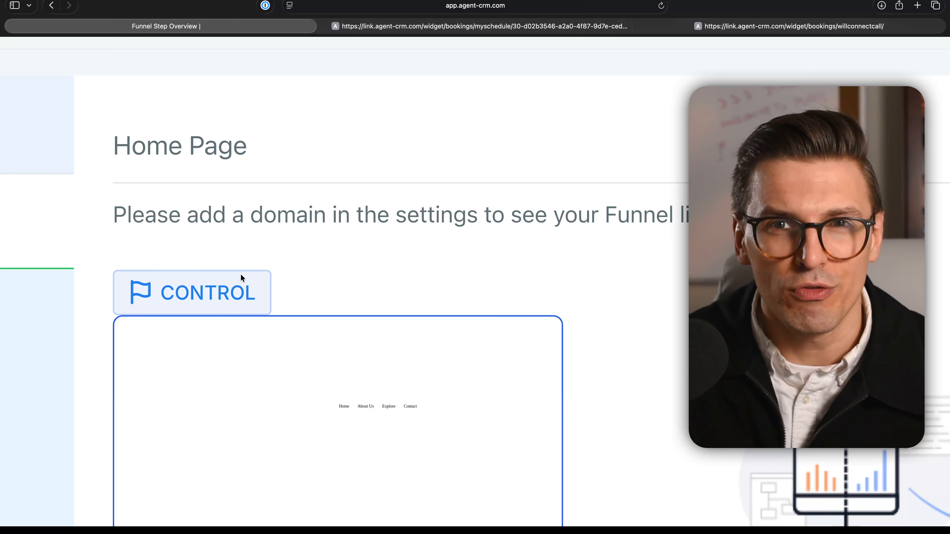
pyautogui.scroll(-5, 240, 274)
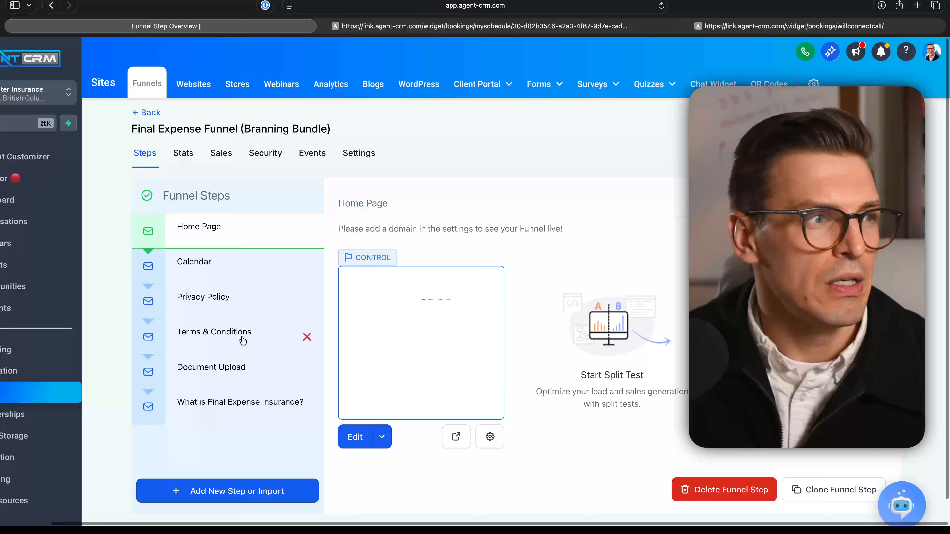
pyautogui.click(232, 266)
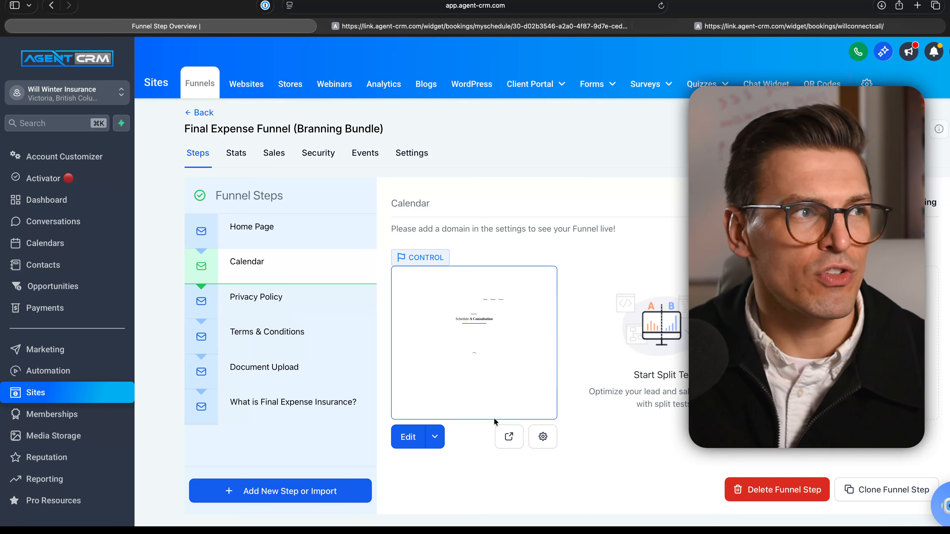
pyautogui.click(504, 444)
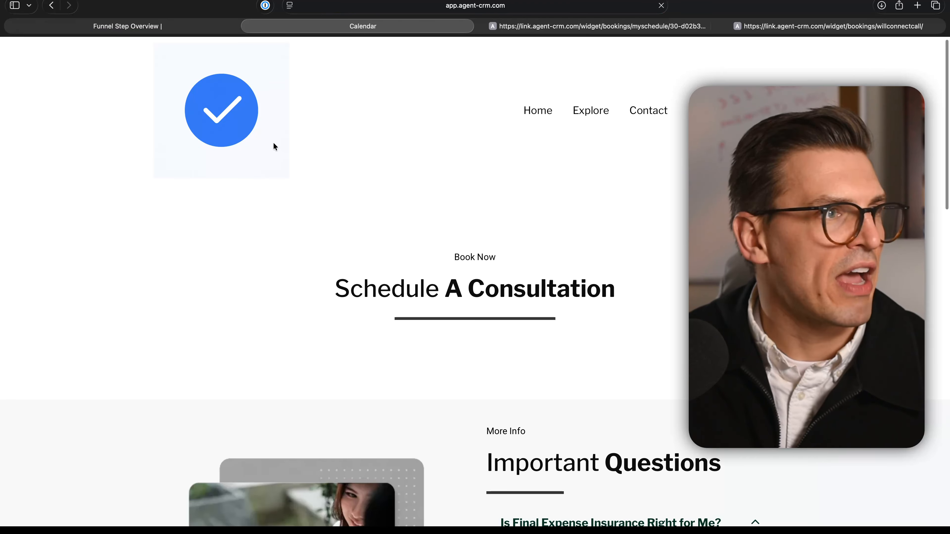
pyautogui.scroll(-1, 250, 123)
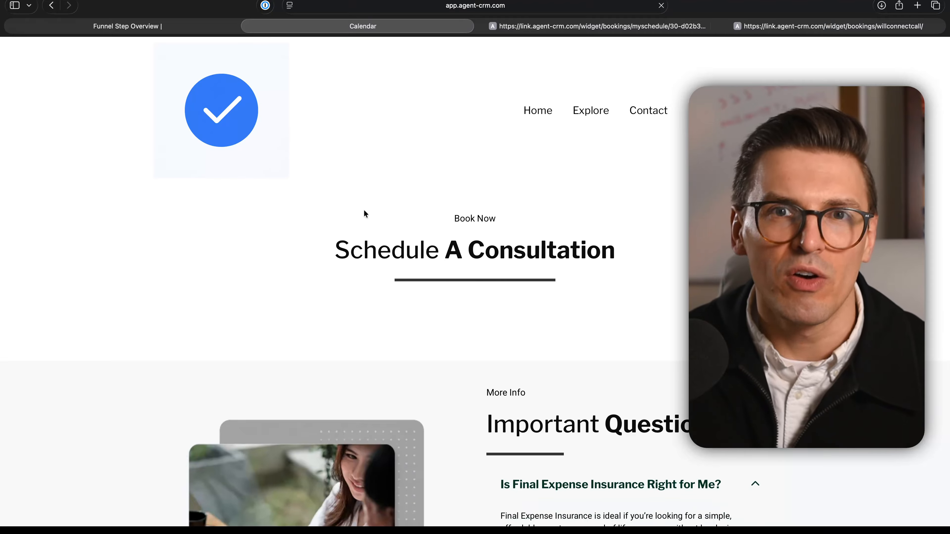
pyautogui.scroll(-6, 363, 209)
pyautogui.scroll(-8, 365, 213)
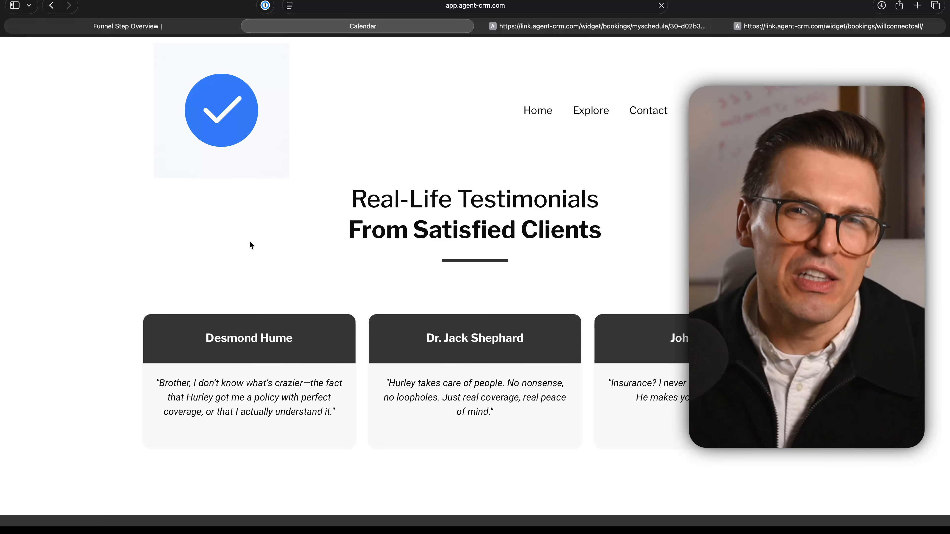
pyautogui.scroll(10, 158, 209)
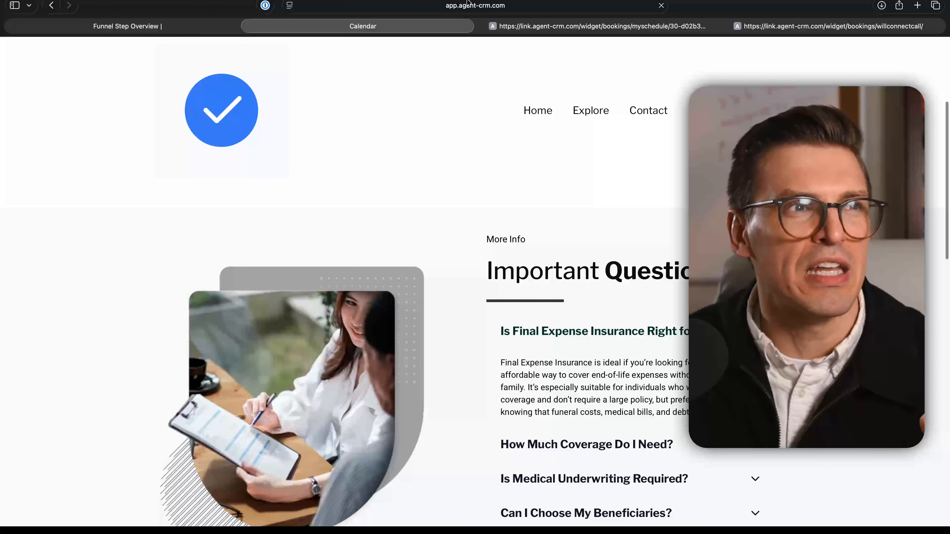
# Step: Switch to the open 30 Minute Appointment booking page and return from the contact details to the date and time selection
pyautogui.click(558, 26)
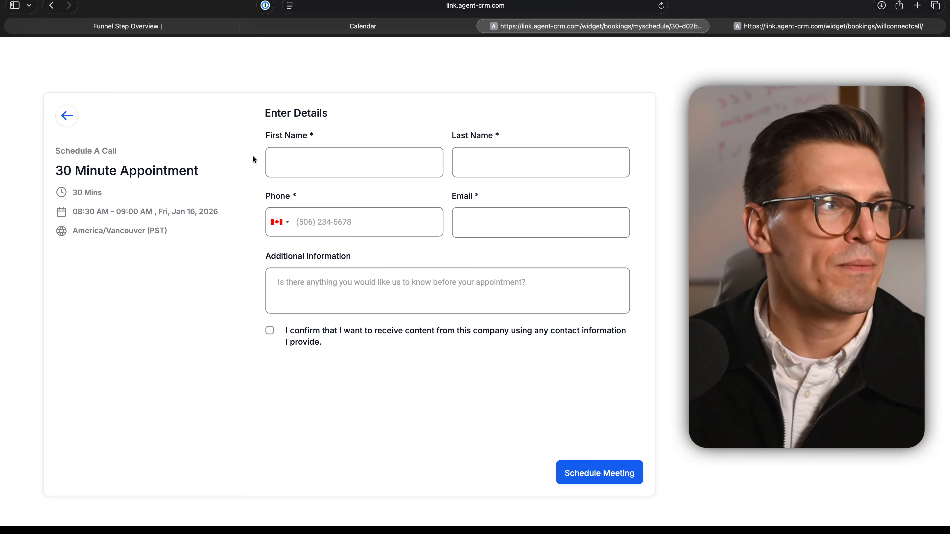
pyautogui.click(67, 117)
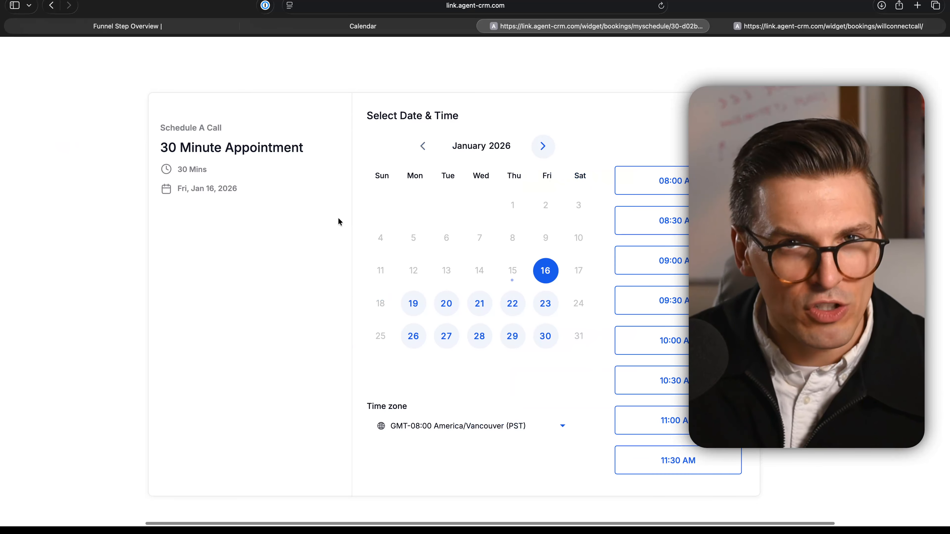